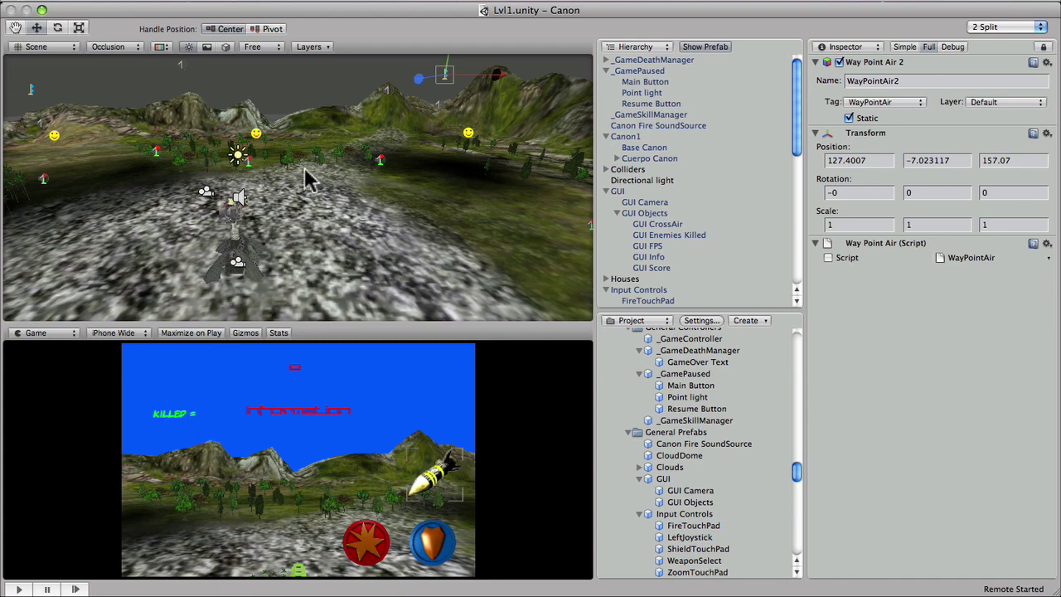
Select and frame the cannon in the maximized Scene view, orbiting it toward the village and hills.
key("shift+space")
left_click(412, 373)
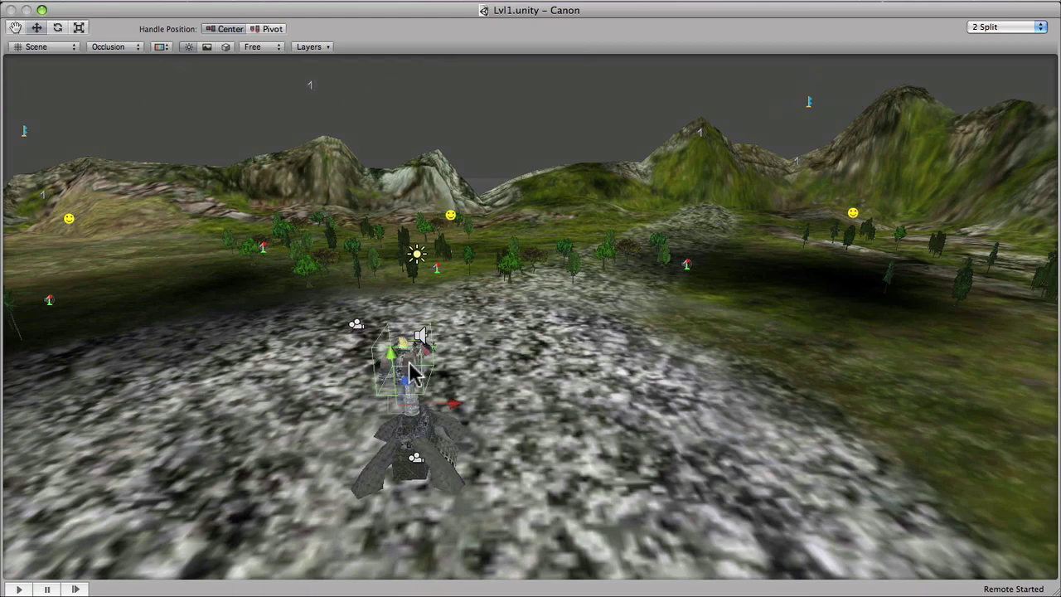
key("f")
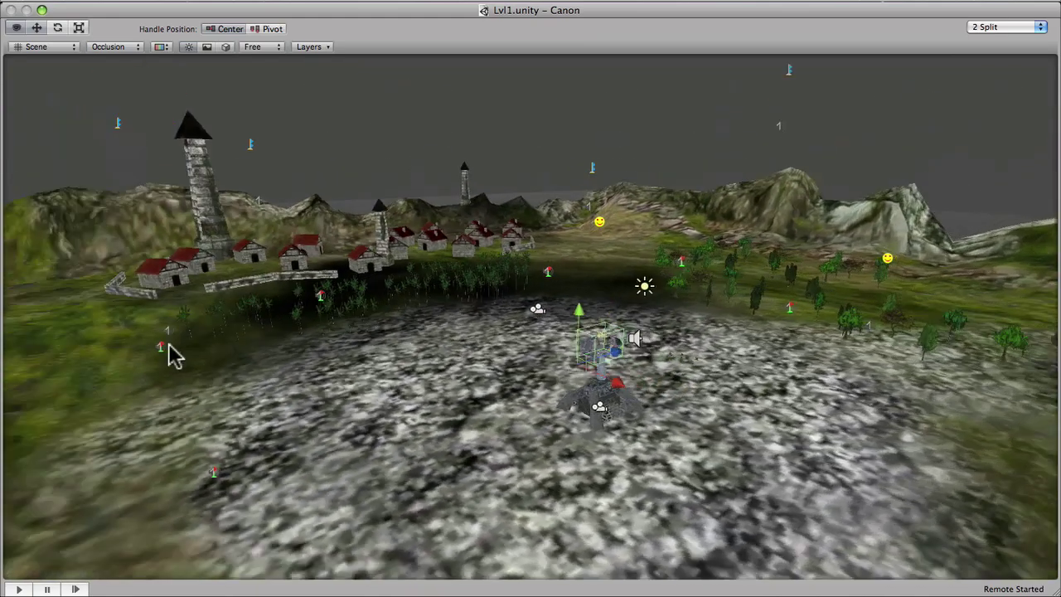
left_click_drag(418, 361, 100, 343, "alt")
left_click_drag(369, 347, 172, 298, "alt")
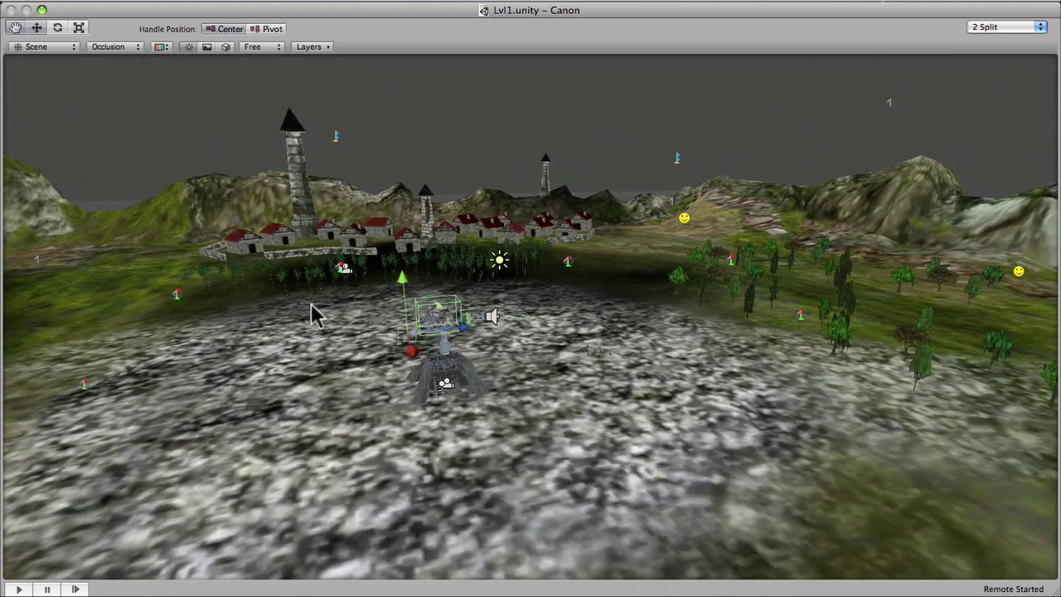
left_click_drag(314, 315, 57, 306, "alt")
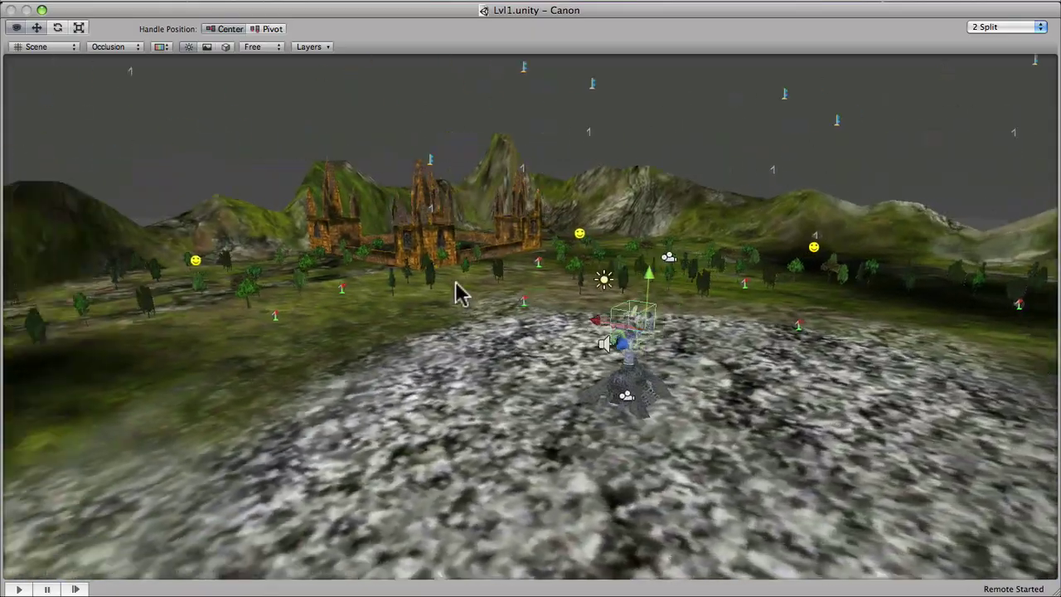
mouse_move(457, 289)
left_mouse_down("alt")
mouse_move(197, 298)
mouse_move(1053, 324)
left_mouse_up("alt")
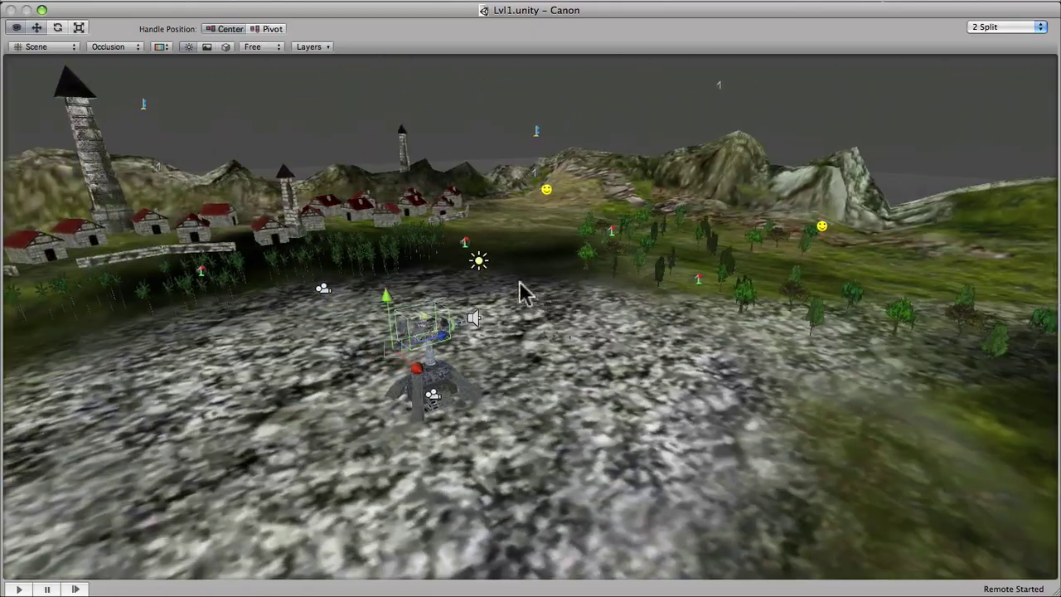
mouse_move(519, 291)
left_mouse_down("alt")
mouse_move(343, 243)
mouse_move(489, 288)
mouse_move(539, 320)
mouse_move(621, 332)
left_mouse_up("alt")
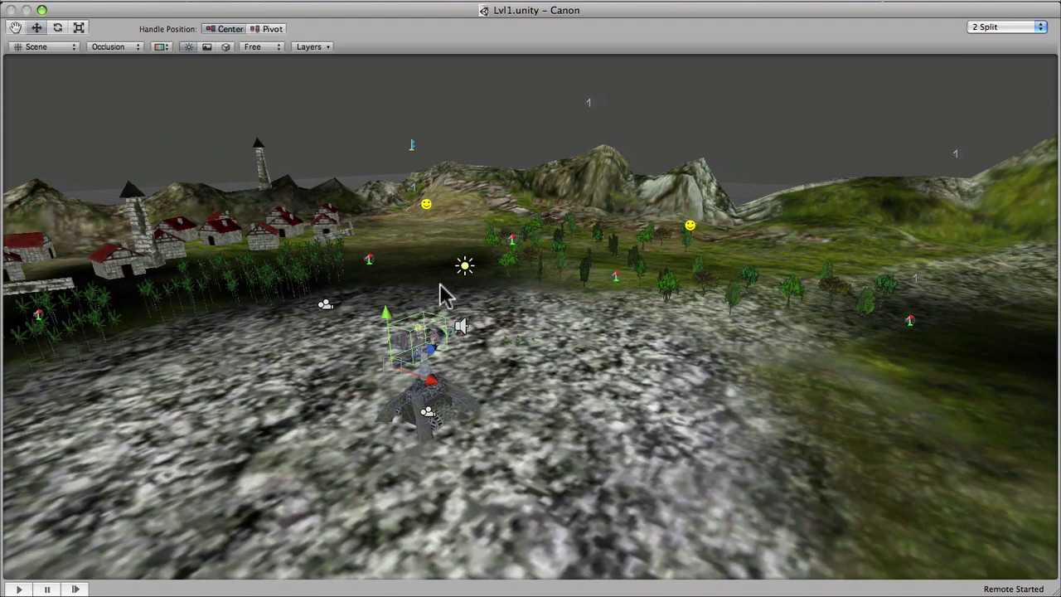
key("space")
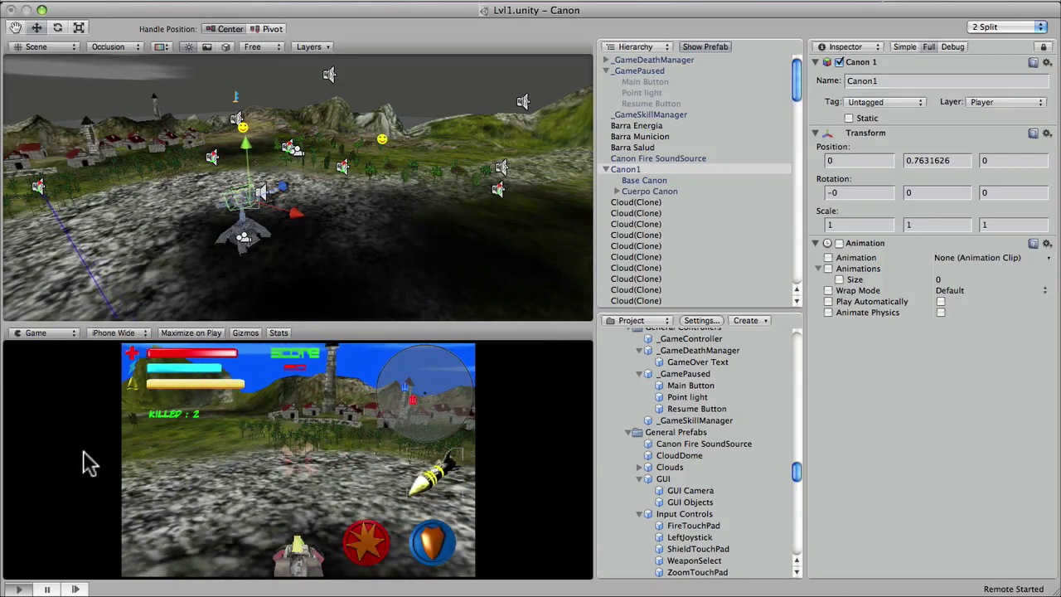
Pause the game and maximize the Scene view, zooming in across the village.
left_click(47, 590)
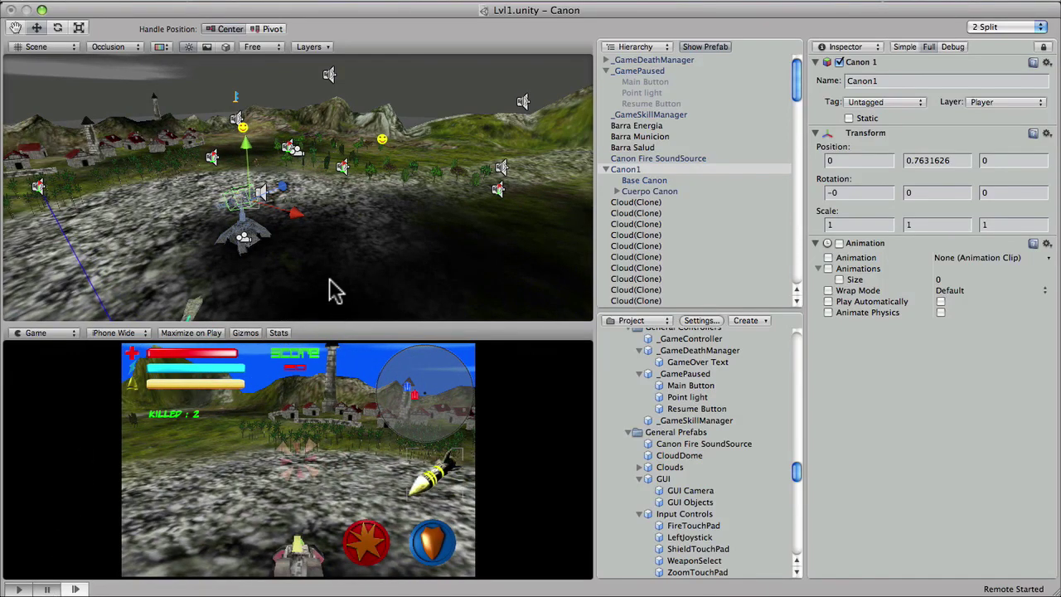
mouse_move(330, 284)
left_mouse_down("alt")
mouse_move(336, 236)
mouse_move(276, 230)
left_mouse_up("alt")
key("space")
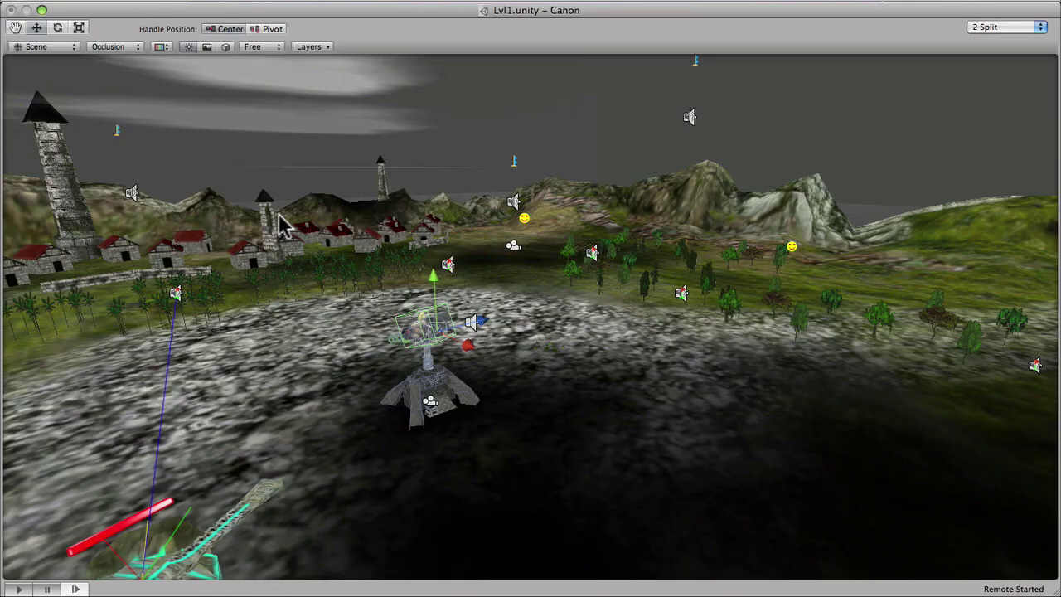
mouse_move(401, 284)
left_mouse_down("alt")
mouse_move(63, 298)
mouse_move(246, 290)
mouse_move(367, 256)
mouse_move(329, 290)
mouse_move(320, 273)
mouse_move(339, 296)
mouse_move(479, 309)
left_mouse_up("alt")
scroll(479, 309, "up", 5)
scroll(523, 308, "up", 5)
scroll(464, 281, "up", 2)
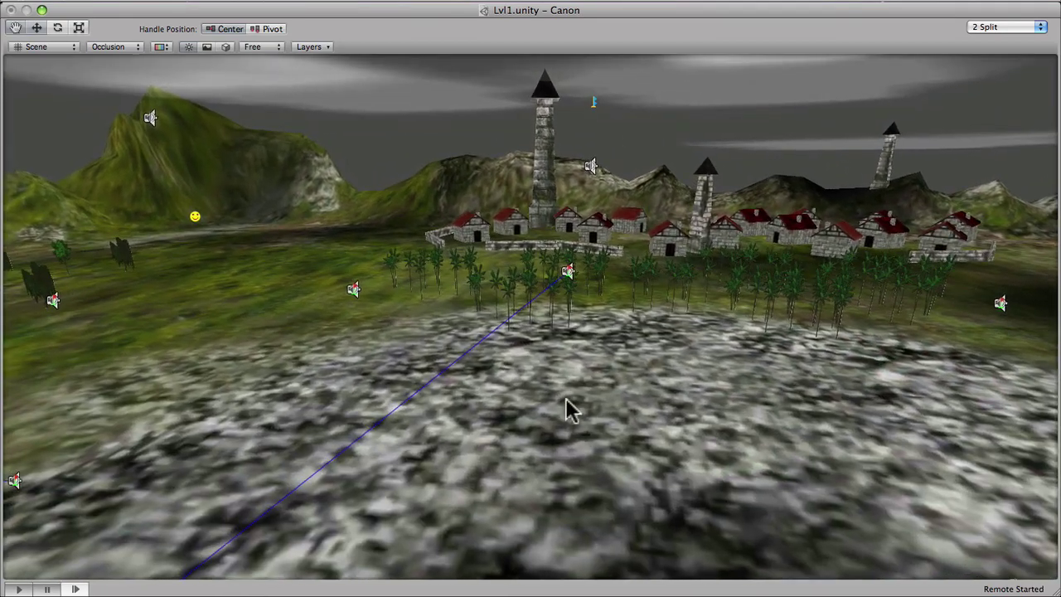
left_click_drag(476, 294, 462, 290, "alt")
Select and frame a palm tree, orbit around it, then restore the split layout.
left_click(481, 265)
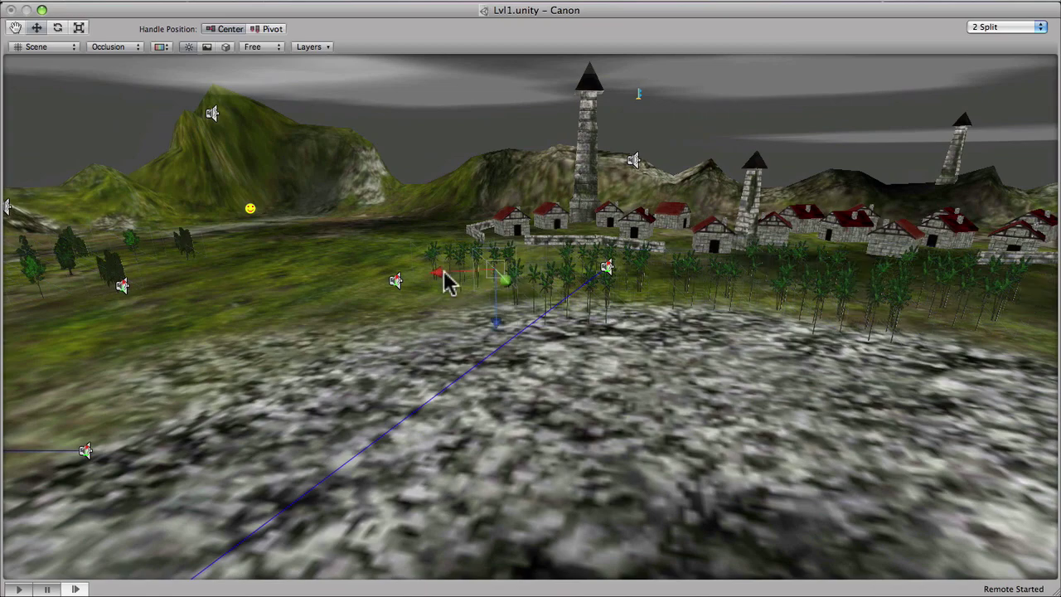
key("f")
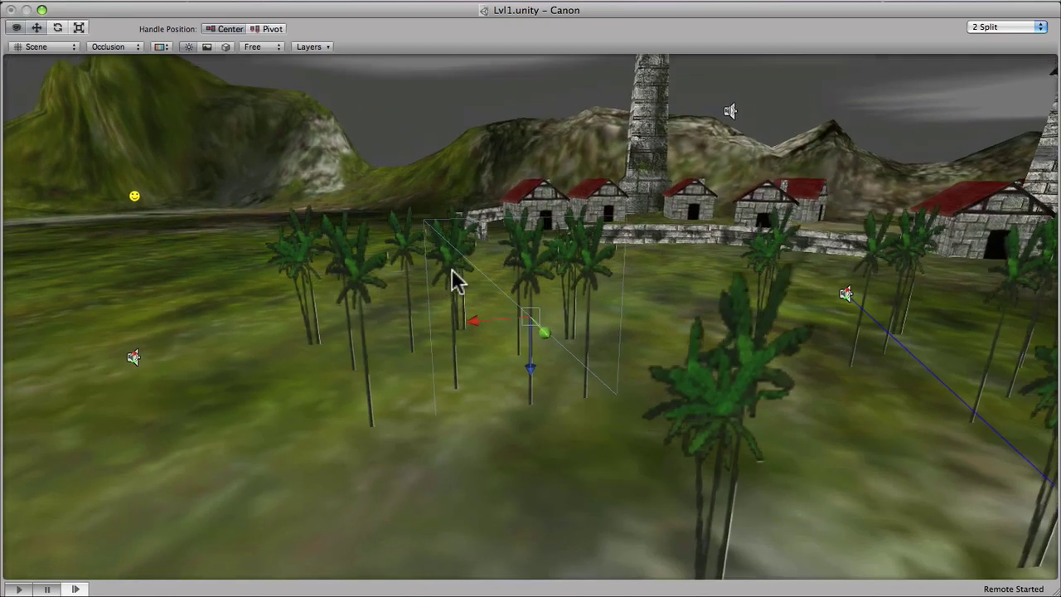
mouse_move(455, 279)
left_mouse_down("alt")
mouse_move(817, 279)
mouse_move(424, 285)
mouse_move(100, 310)
mouse_move(362, 310)
mouse_move(454, 290)
left_mouse_up("alt")
mouse_move(353, 276)
left_mouse_down("alt")
mouse_move(368, 289)
mouse_move(492, 267)
mouse_move(652, 274)
mouse_move(273, 315)
mouse_move(342, 303)
mouse_move(315, 276)
mouse_move(373, 268)
left_mouse_up("alt")
scroll(340, 300, "down", 5)
scroll(340, 302, "down", 3)
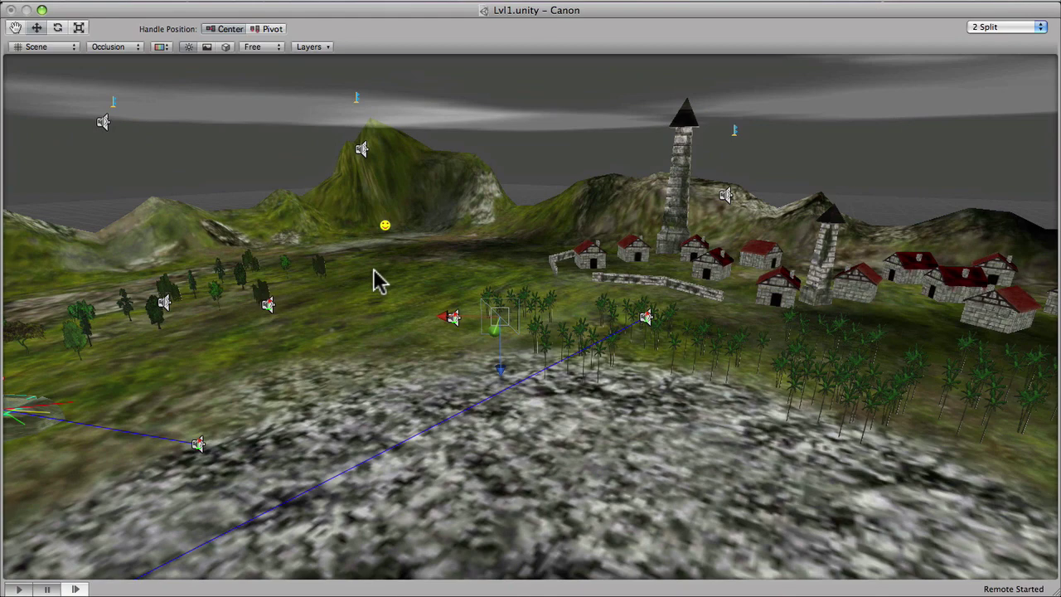
key("shift+space")
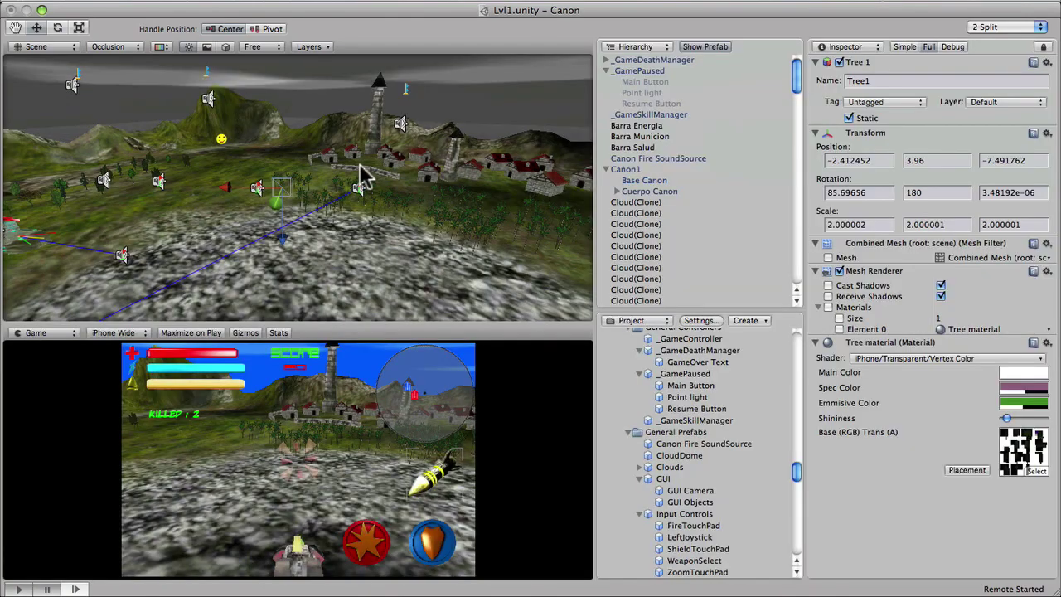
Turn on the Game view Stats overlay while orbiting the Scene view around Tree1.
mouse_move(351, 213)
left_mouse_down("alt")
mouse_move(274, 222)
mouse_move(265, 206)
mouse_move(403, 206)
mouse_move(326, 212)
left_mouse_up("alt")
left_click_drag(206, 190, 214, 242, "alt")
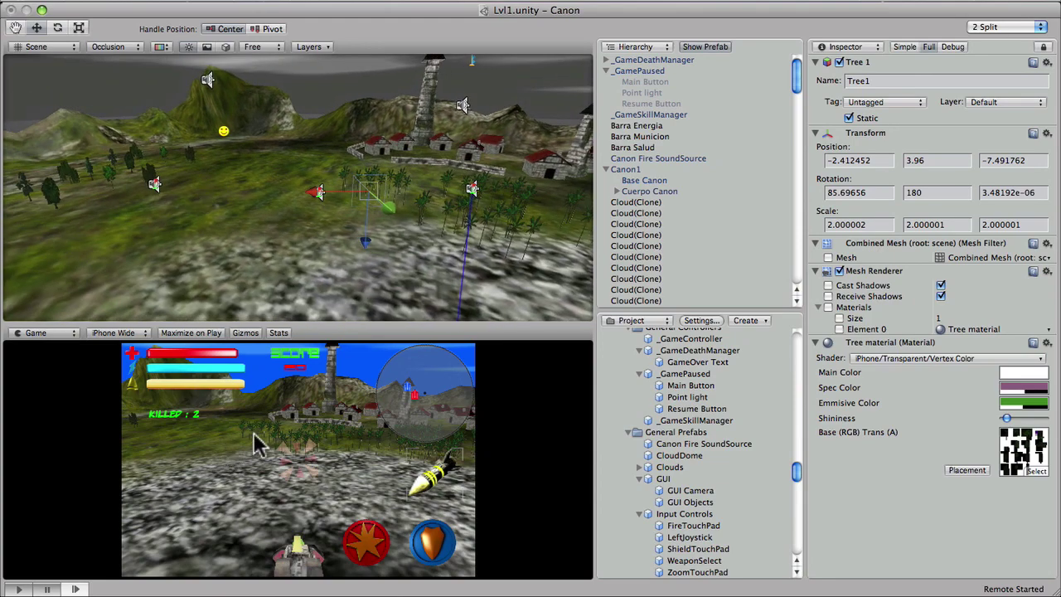
left_click(279, 339)
mouse_move(277, 219)
left_mouse_down("alt")
mouse_move(258, 208)
mouse_move(289, 217)
left_mouse_up("alt")
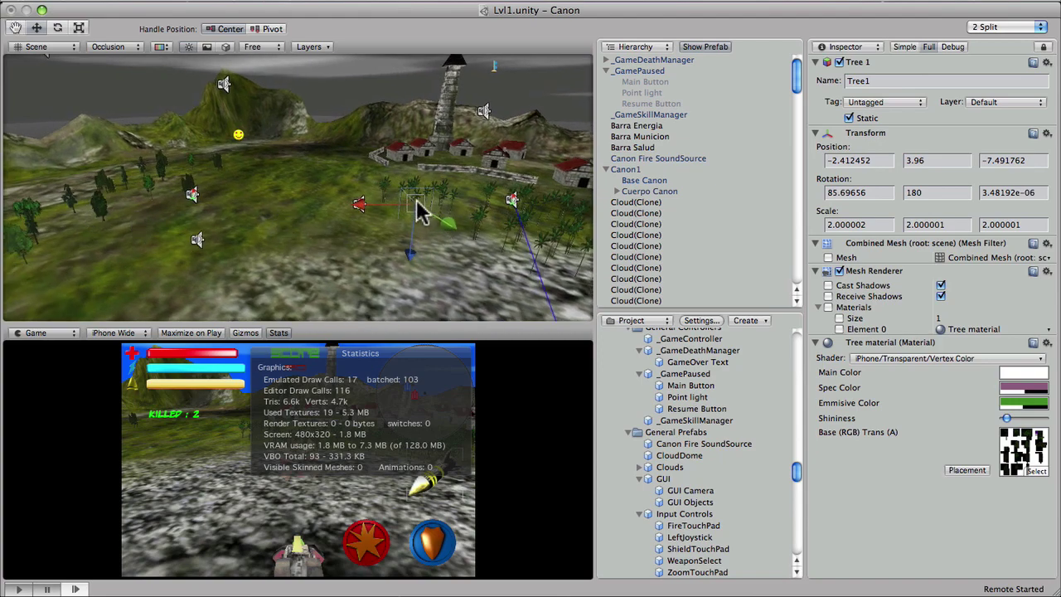
left_click_drag(412, 203, 397, 196, "alt")
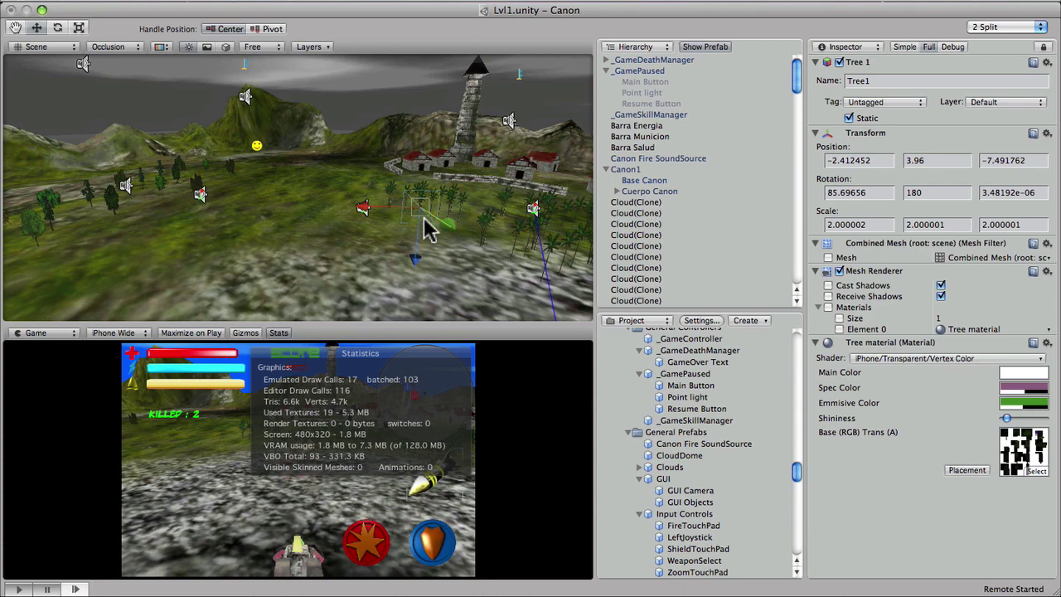
mouse_move(423, 222)
left_mouse_down("alt")
mouse_move(379, 227)
mouse_move(391, 211)
mouse_move(417, 224)
mouse_move(337, 237)
mouse_move(358, 244)
mouse_move(343, 227)
mouse_move(360, 256)
mouse_move(336, 232)
mouse_move(341, 265)
mouse_move(407, 279)
mouse_move(328, 250)
mouse_move(393, 218)
mouse_move(276, 206)
left_mouse_up("alt")
scroll(337, 237, "up", 2)
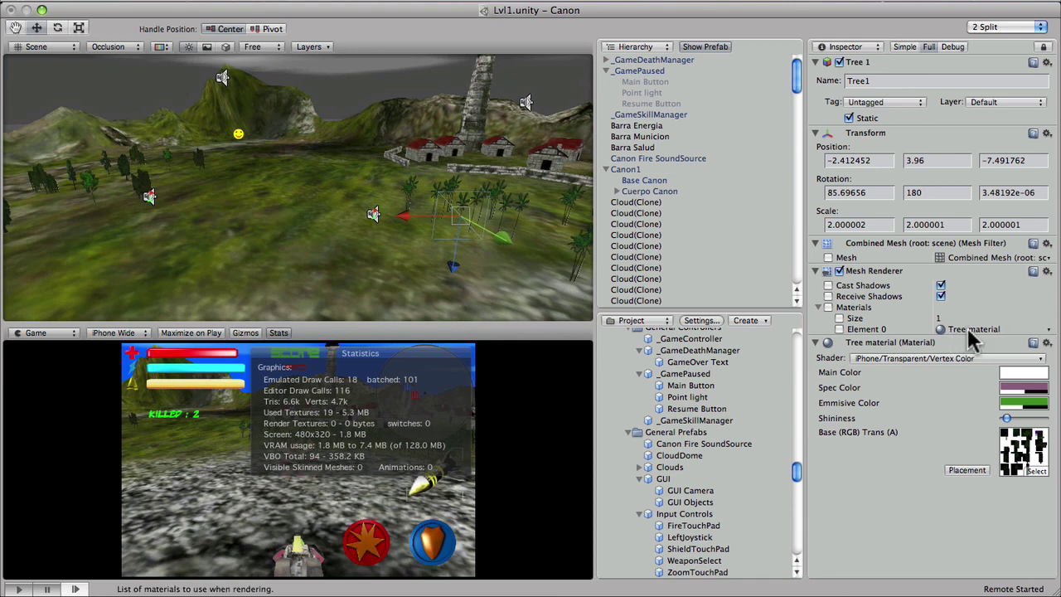
Ping and inspect the Tree material's AllTrees texture, then select Tree9 in the scene.
left_click(1024, 452)
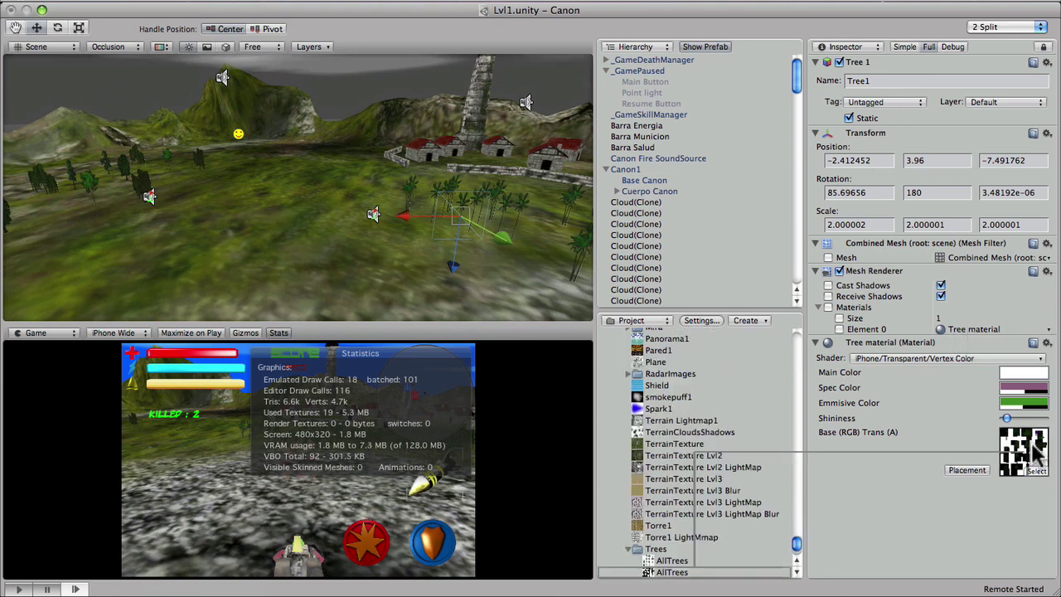
left_click(669, 560)
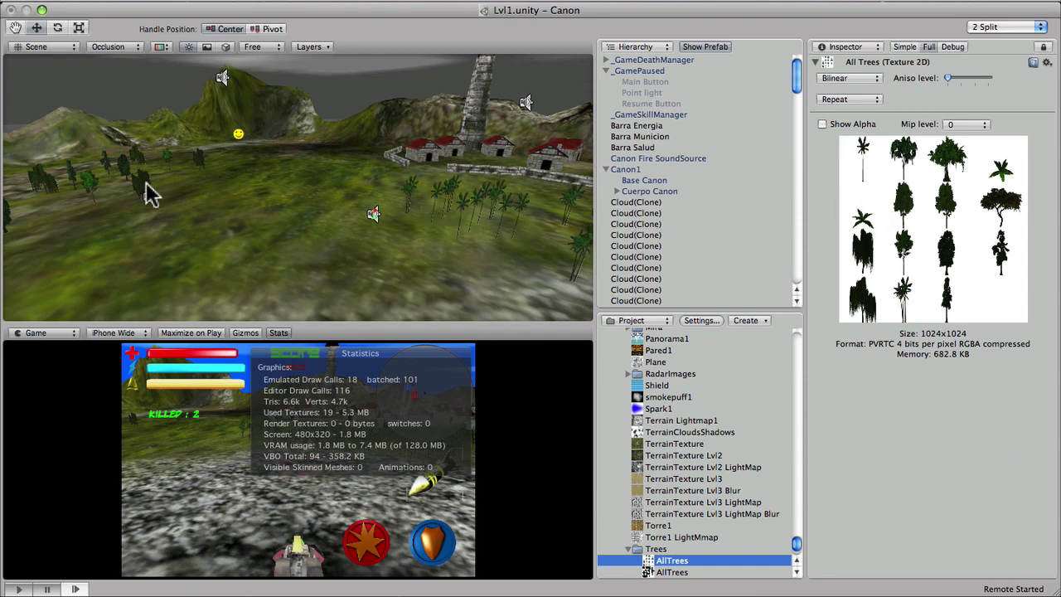
left_click(143, 191)
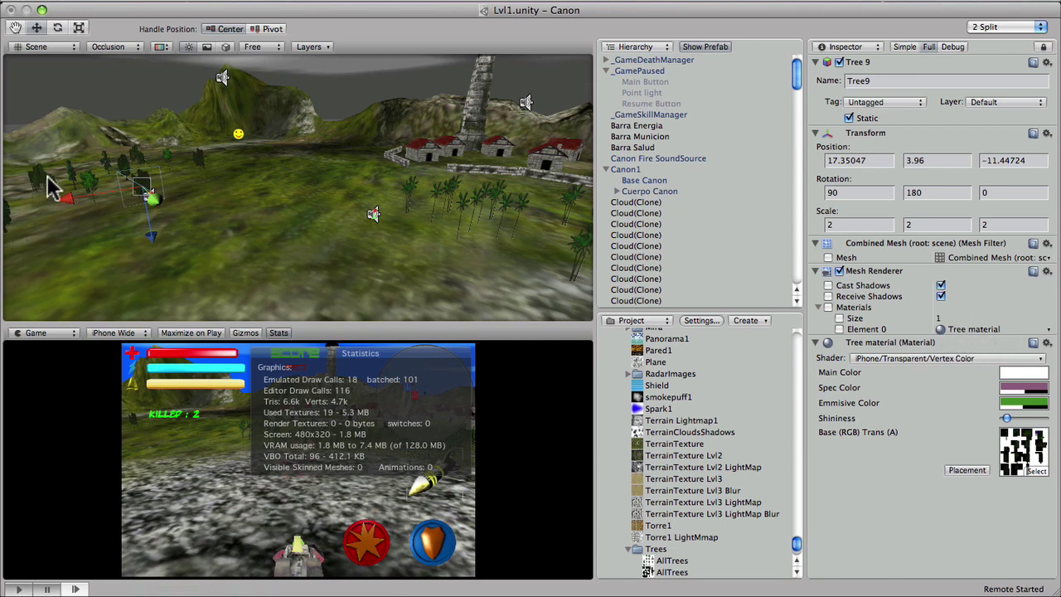
left_click(89, 192)
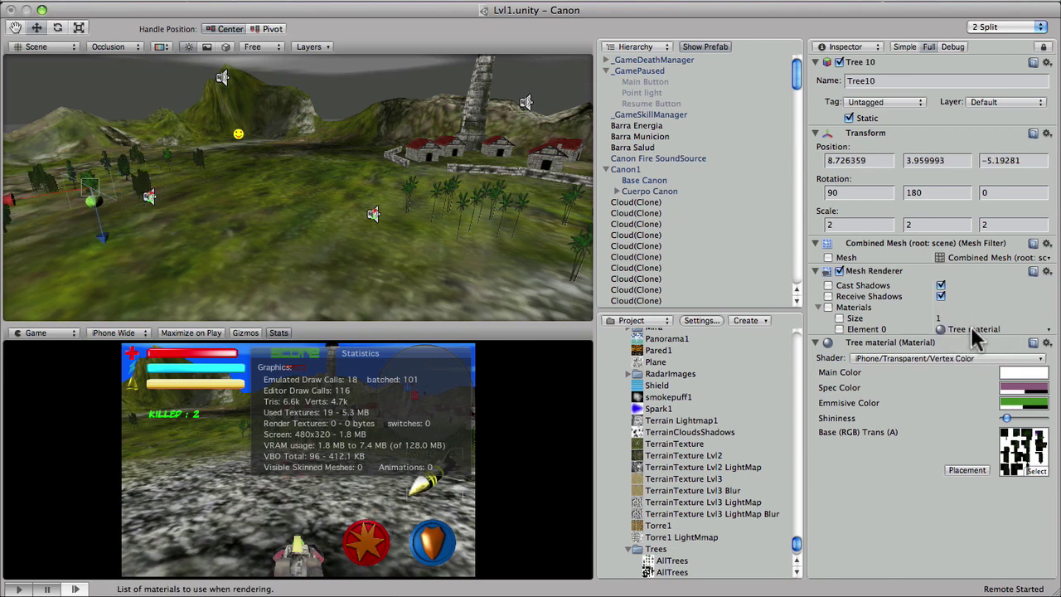
left_click(469, 217)
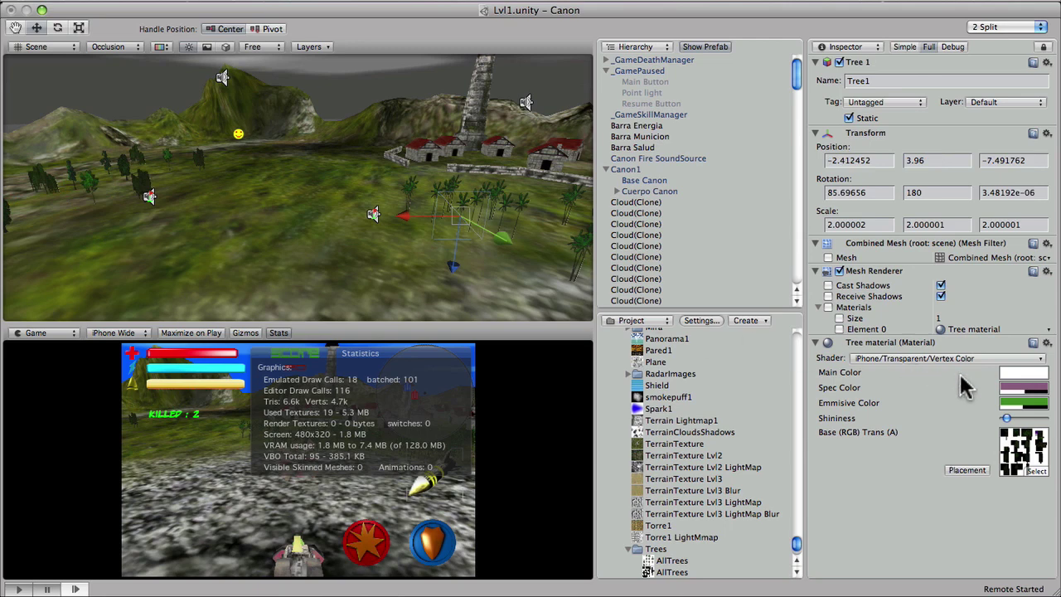
left_click(92, 196)
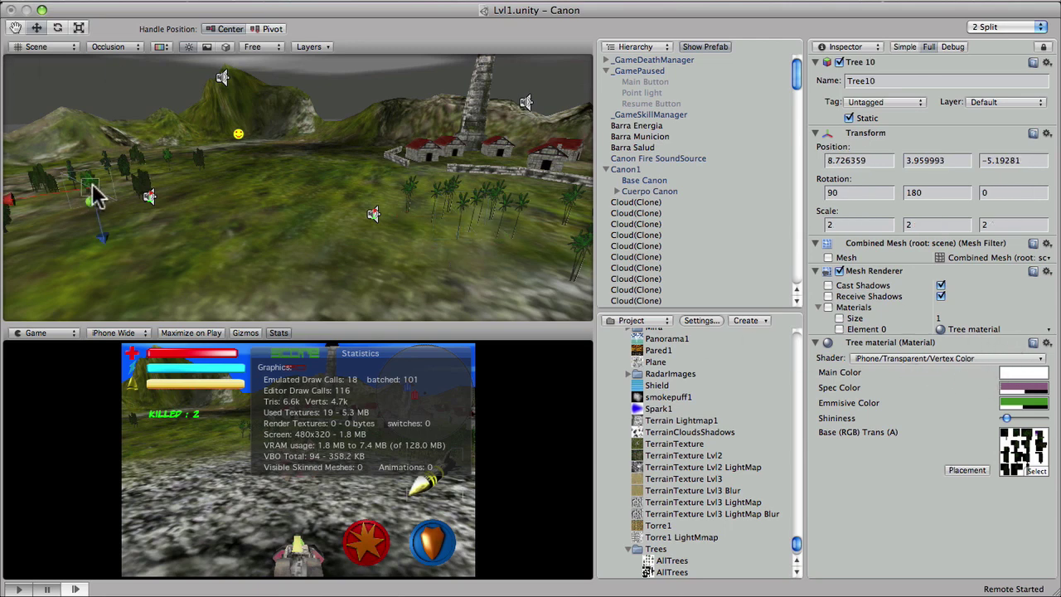
left_click(149, 194)
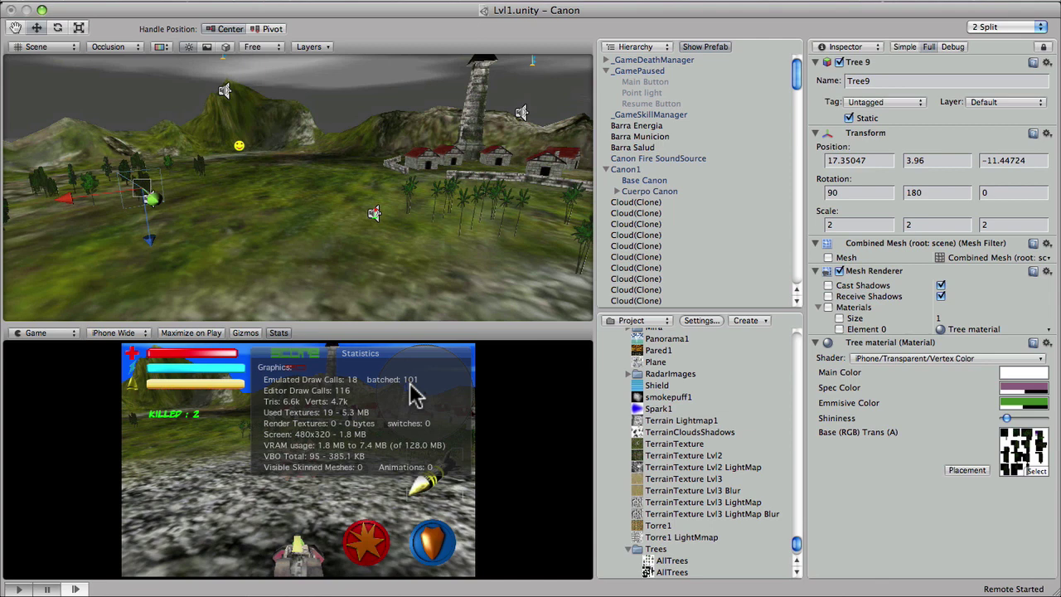
mouse_move(338, 168)
left_mouse_down("alt")
mouse_move(323, 160)
mouse_move(367, 201)
mouse_move(335, 217)
mouse_move(406, 214)
mouse_move(370, 221)
left_mouse_up("alt")
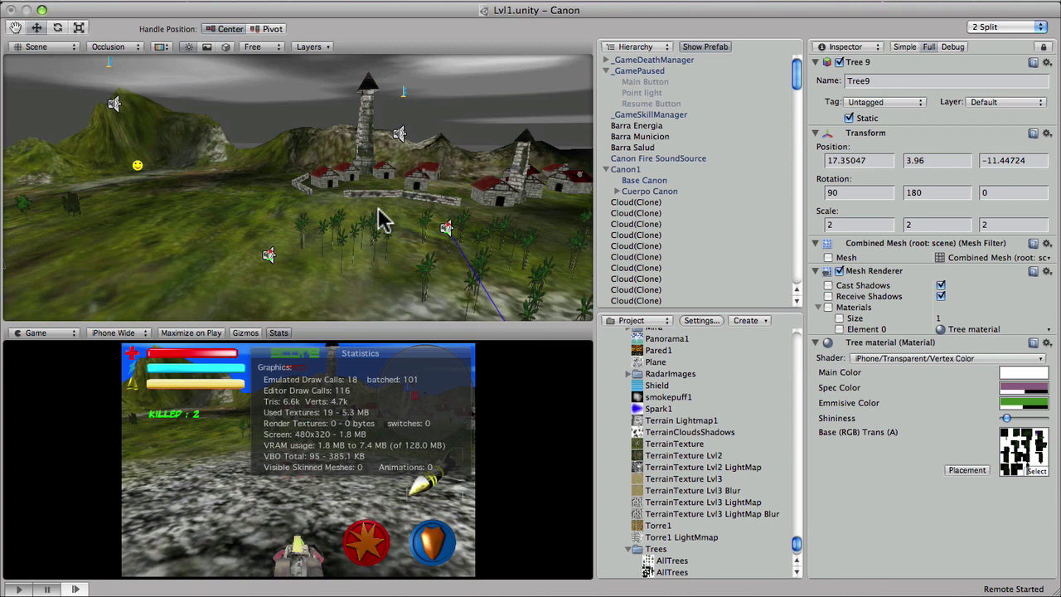
Select and frame the house Casa.3, check the Torreta tower, then reselect Casa.3.
left_click(486, 187)
left_click(491, 192)
key("f")
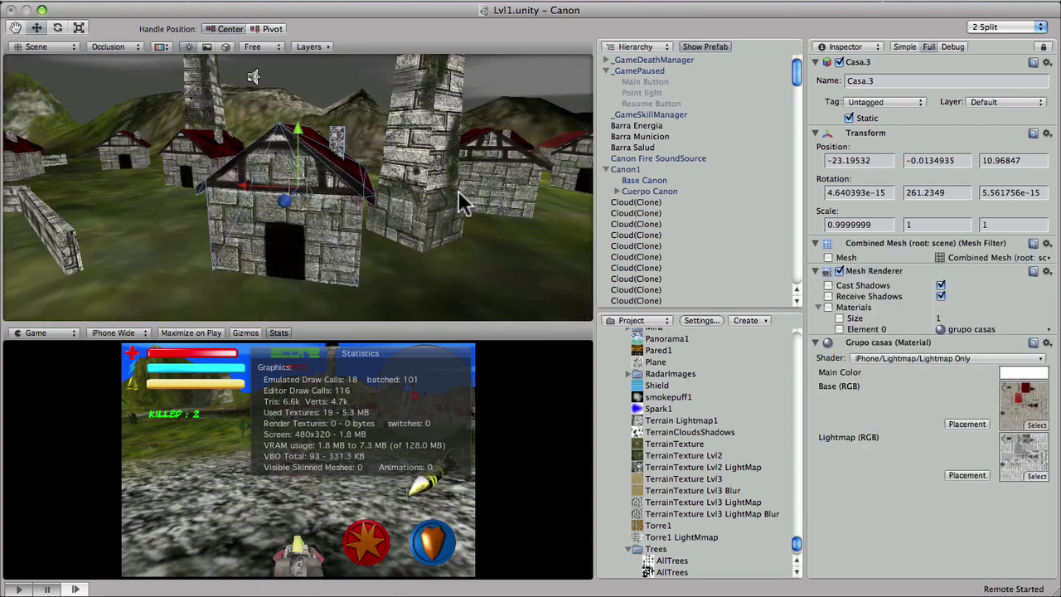
left_click_drag(282, 208, 238, 192, "alt")
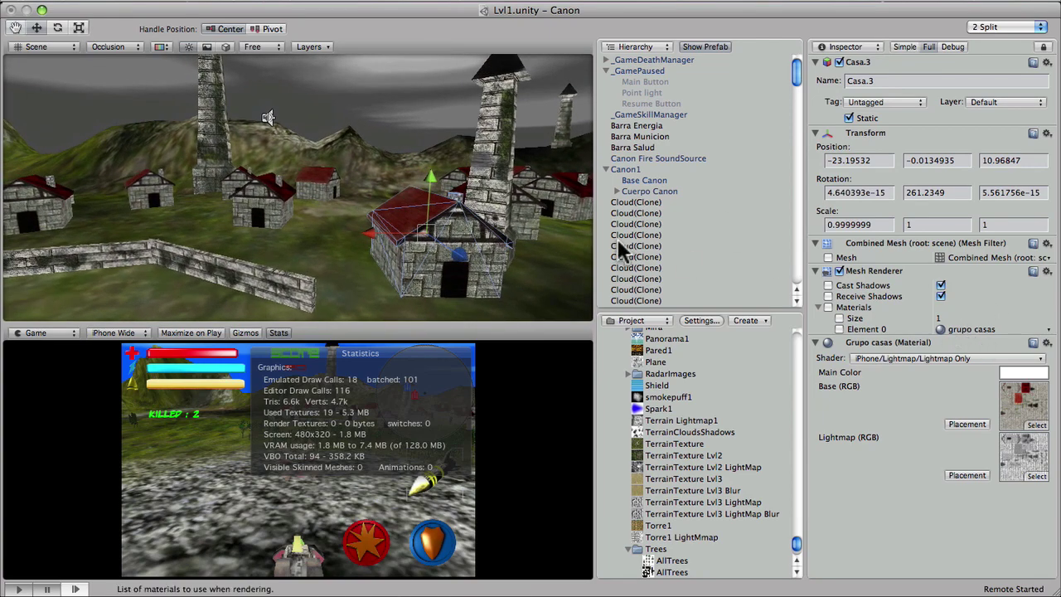
left_click(209, 120)
left_click(214, 124)
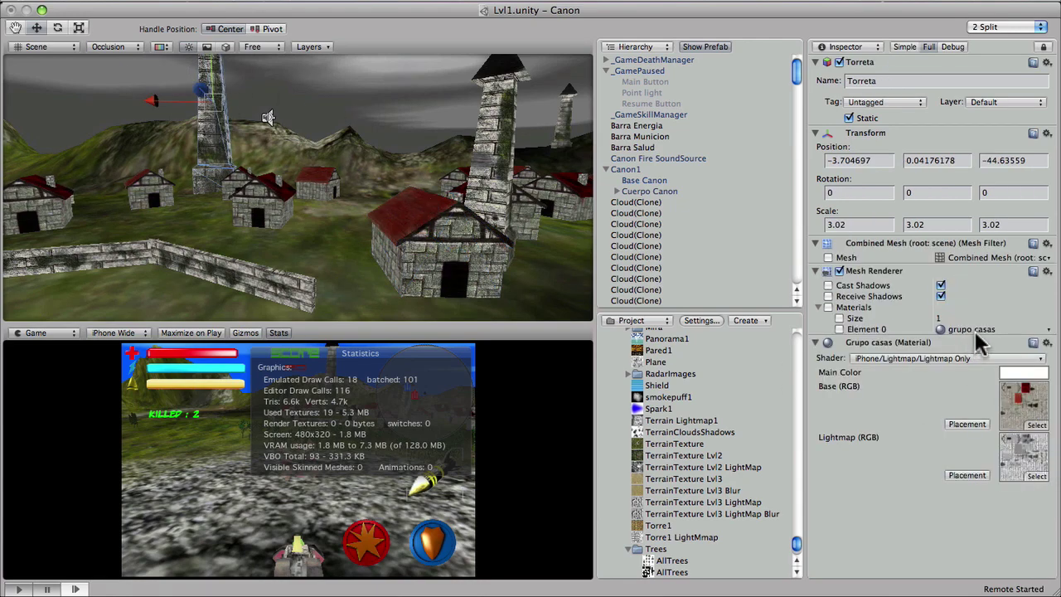
left_click(479, 230)
left_click(472, 230)
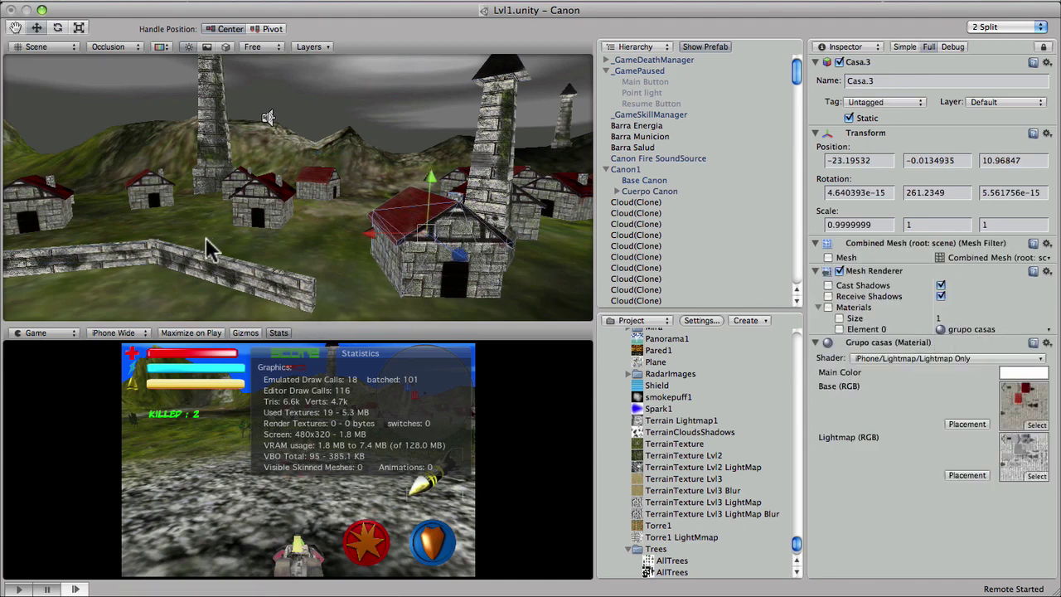
Select the stone wall Pared.1 and zoom the Scene view out over the village.
left_click(235, 274)
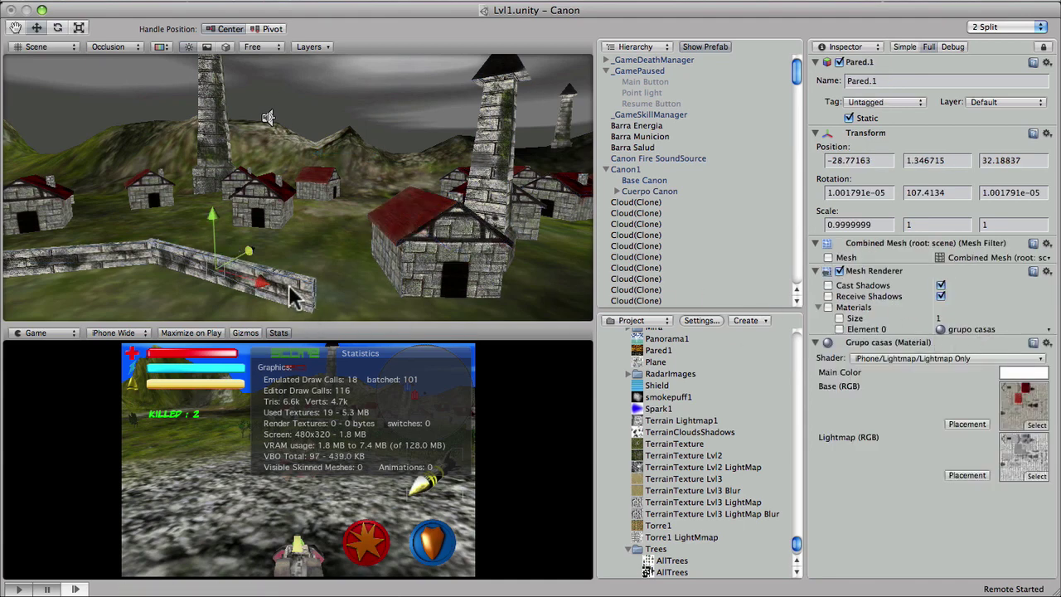
scroll(309, 207, "down", 3)
scroll(267, 213, "down", 2)
scroll(296, 218, "down", 2)
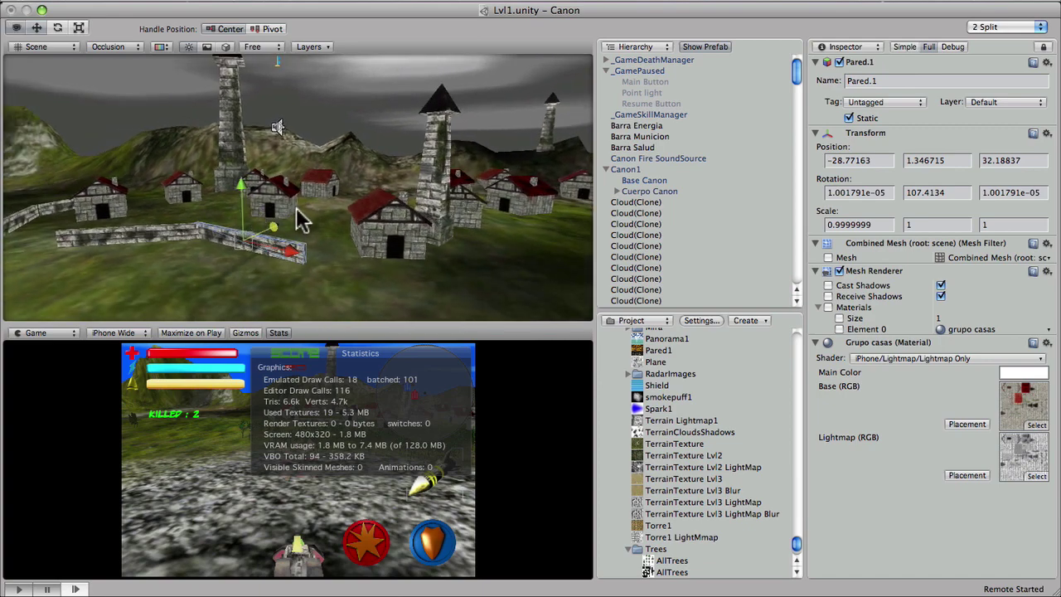
scroll(369, 214, "down", 2)
scroll(335, 214, "down", 2)
scroll(361, 231, "down", 3)
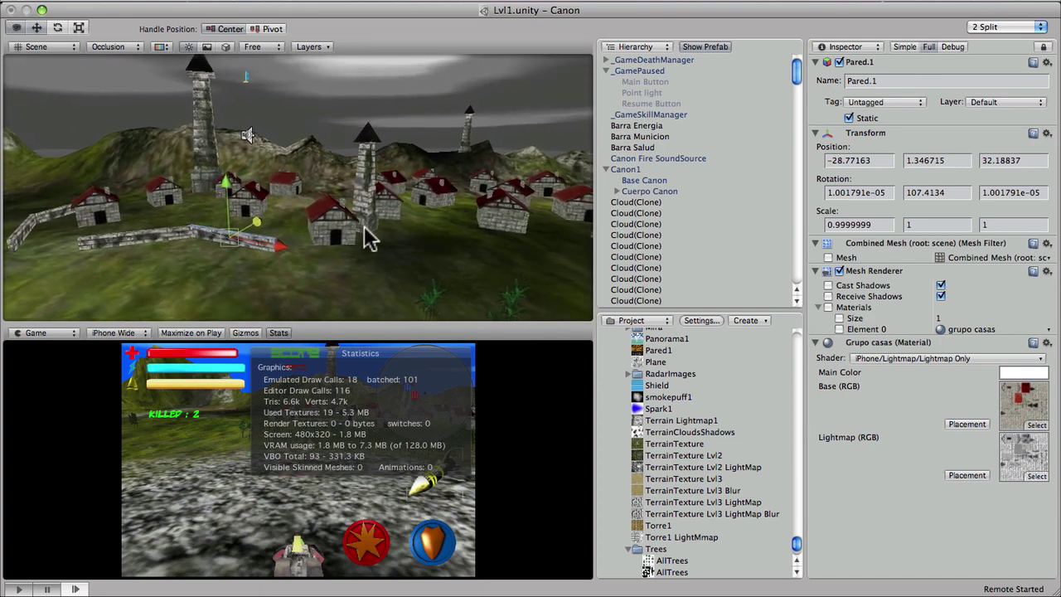
scroll(272, 226, "down", 3)
Orbit the Scene view past the tower and fly forward over the terrain toward the tank.
mouse_move(272, 225)
left_mouse_down("alt")
mouse_move(248, 225)
mouse_move(232, 207)
mouse_move(229, 227)
mouse_move(244, 206)
mouse_move(138, 202)
mouse_move(273, 196)
left_mouse_up("alt")
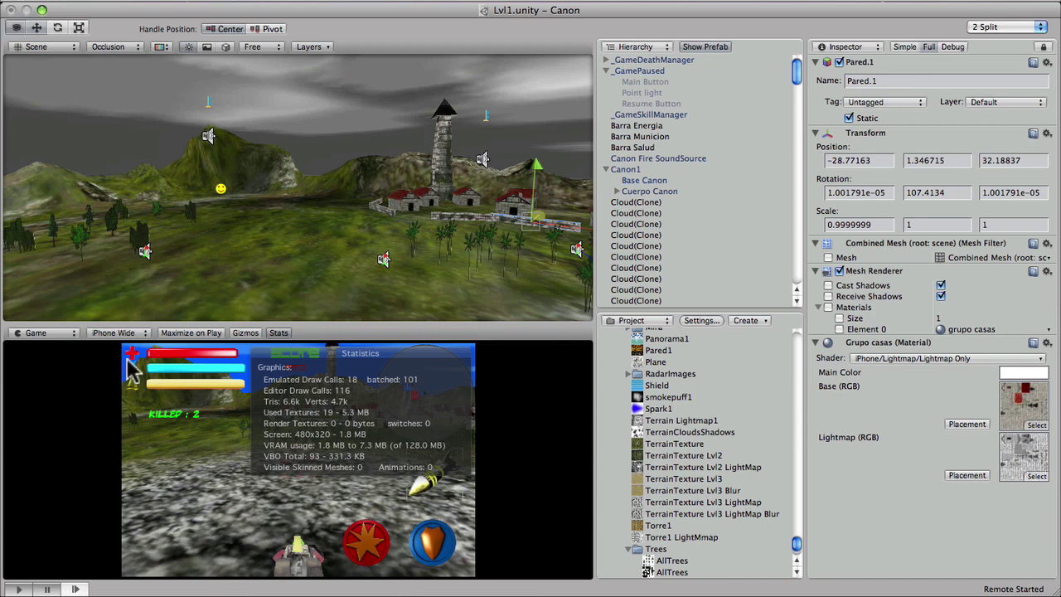
left_click_drag(187, 197, 170, 189, "alt")
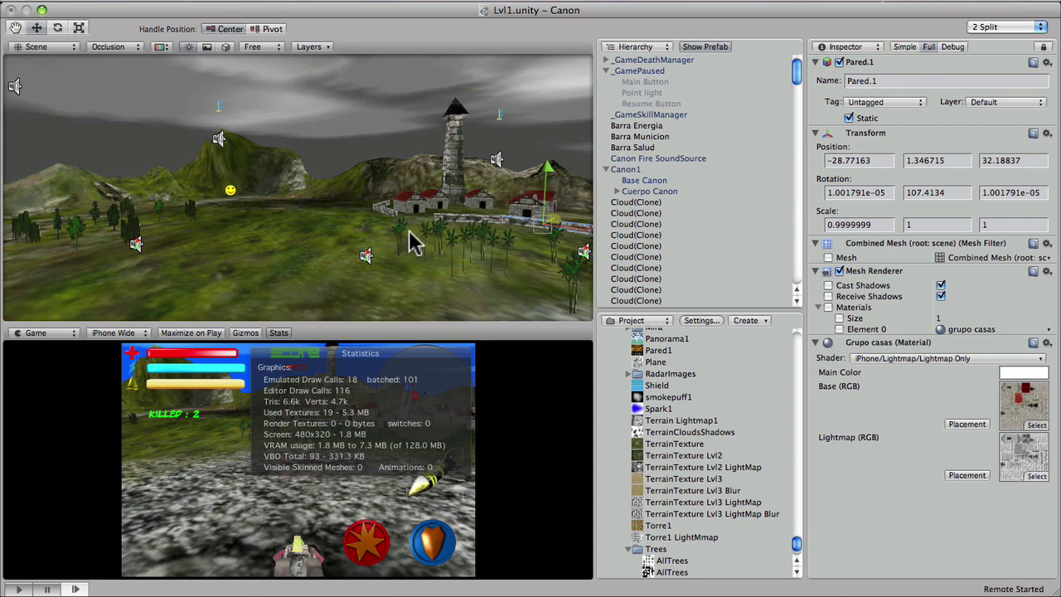
mouse_move(402, 229)
right_mouse_down()
mouse_move(433, 236)
mouse_move(246, 229)
right_mouse_up()
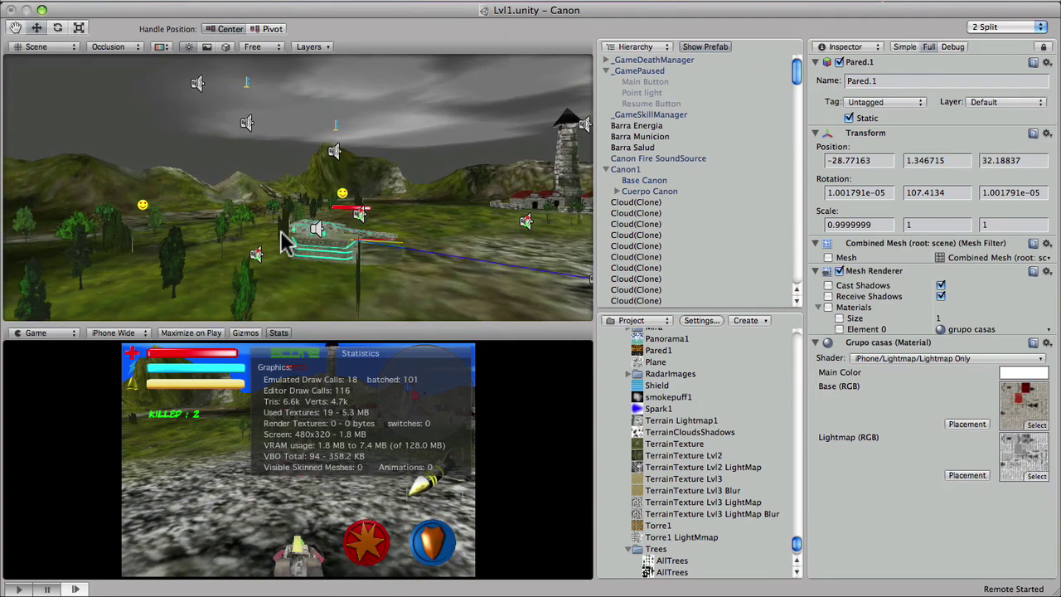
Select the enemy tank's Base part and orbit to the tank's side.
left_click(332, 239)
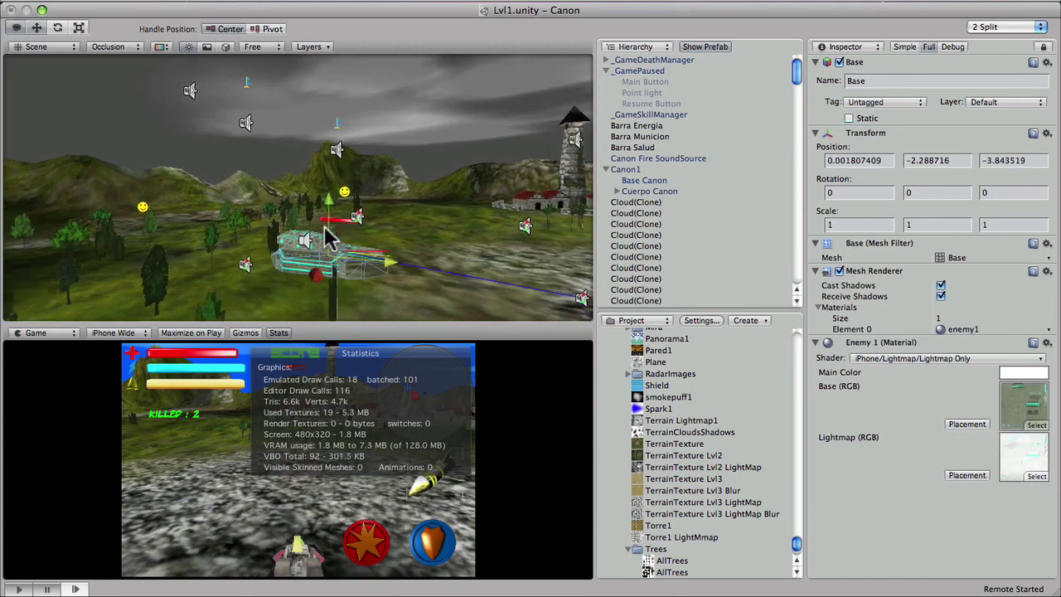
mouse_move(332, 239)
right_mouse_down()
mouse_move(281, 261)
mouse_move(182, 186)
mouse_move(5, 202)
right_mouse_up()
right_click_drag(220, 171, 35, 157)
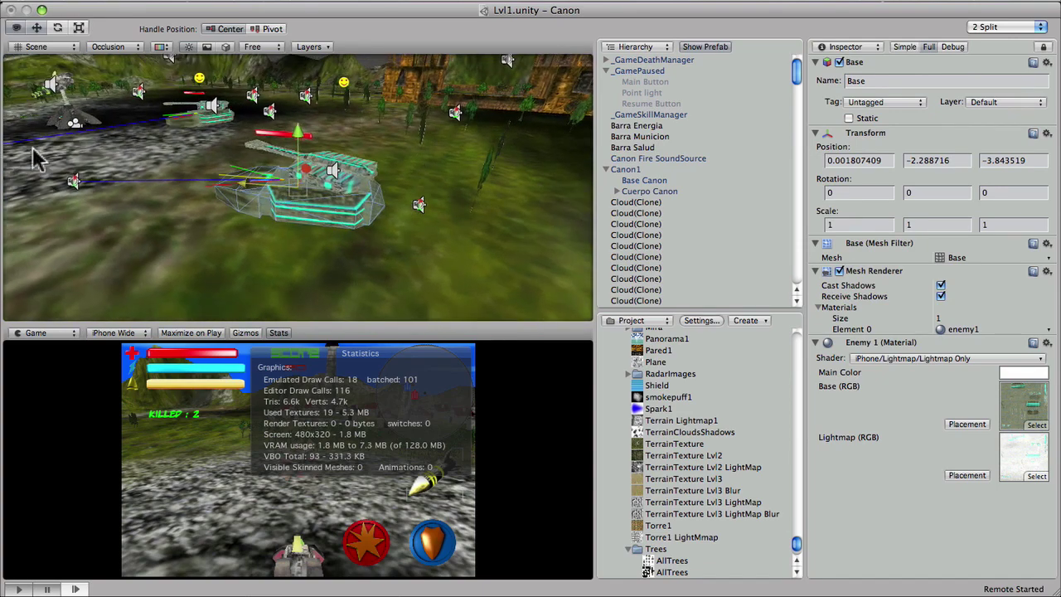
key("q")
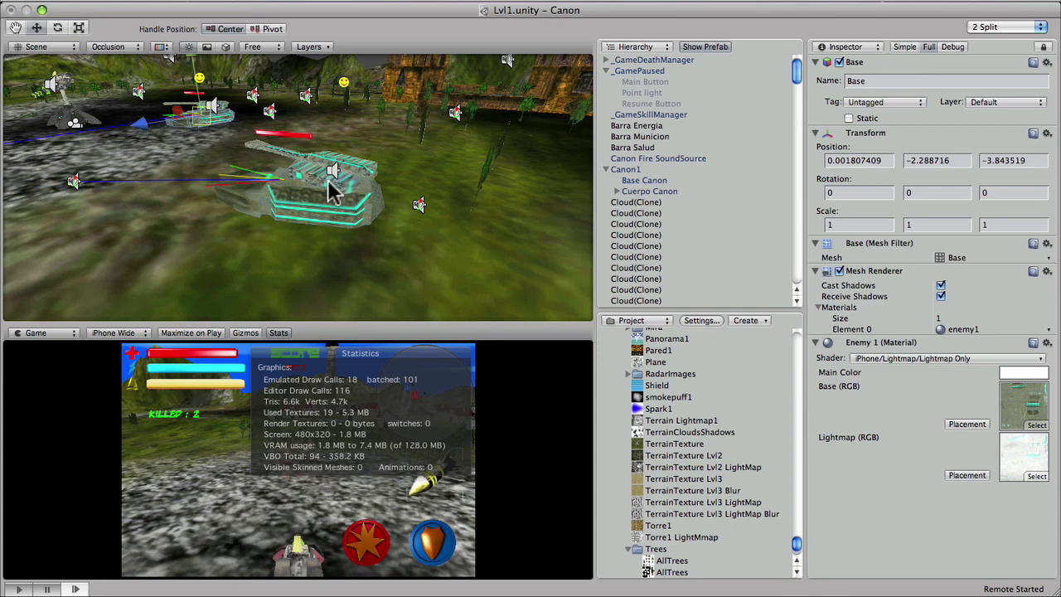
Select the tank's Torreta turret, orbit around it, and maximize the Scene view.
left_click(330, 189)
mouse_move(330, 189)
right_mouse_down()
mouse_move(224, 161)
mouse_move(370, 174)
mouse_move(734, 159)
right_mouse_up()
mouse_move(342, 163)
left_mouse_down("alt")
mouse_move(511, 94)
mouse_move(611, 100)
mouse_move(348, 182)
left_mouse_up("alt")
mouse_move(267, 214)
left_mouse_down("alt")
mouse_move(277, 218)
mouse_move(245, 210)
left_mouse_up("alt")
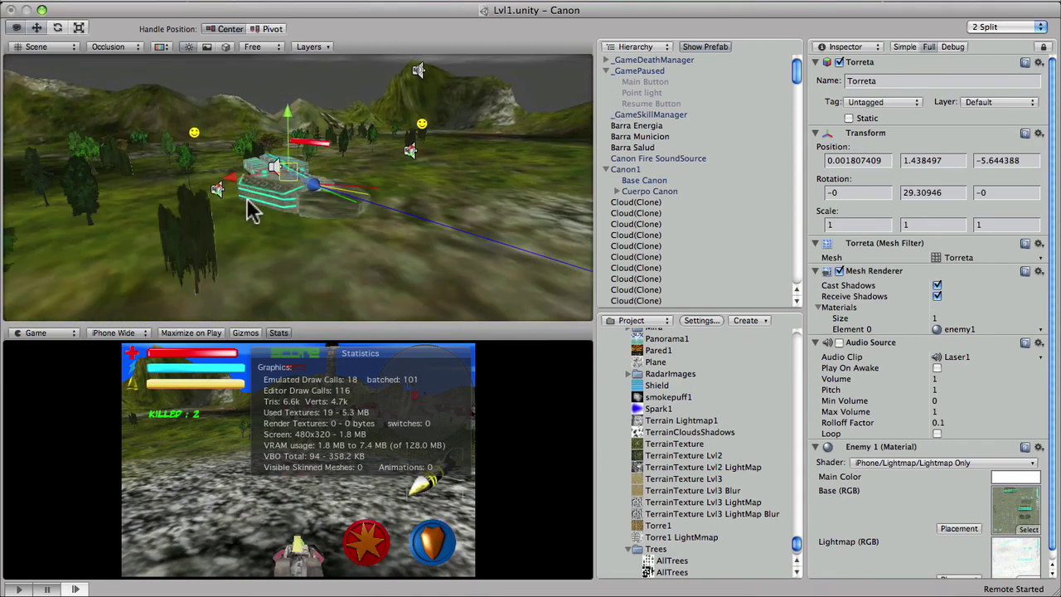
key("space")
mouse_move(491, 280)
left_mouse_down("alt")
mouse_move(504, 249)
mouse_move(327, 289)
mouse_move(90, 294)
mouse_move(104, 303)
mouse_move(359, 303)
mouse_move(85, 301)
mouse_move(243, 287)
mouse_move(6, 321)
mouse_move(94, 293)
left_mouse_up("alt")
Orbit the maximized Scene view around the tanks, castle and mountains.
mouse_move(184, 276)
left_mouse_down("alt")
mouse_move(12, 244)
mouse_move(378, 237)
mouse_move(524, 220)
mouse_move(445, 255)
left_mouse_up("alt")
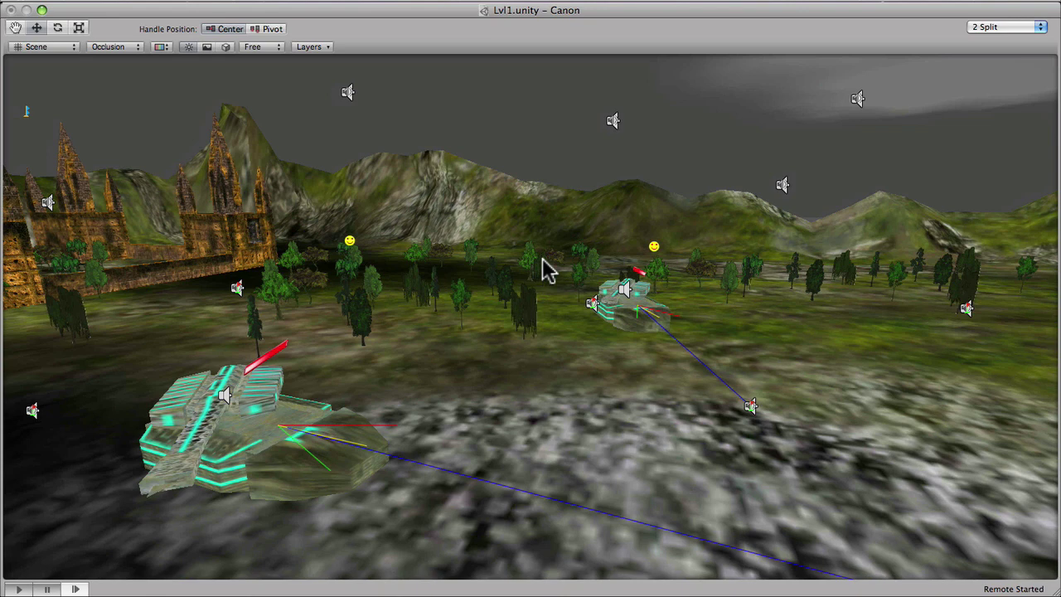
left_click_drag(556, 260, 540, 270, "alt")
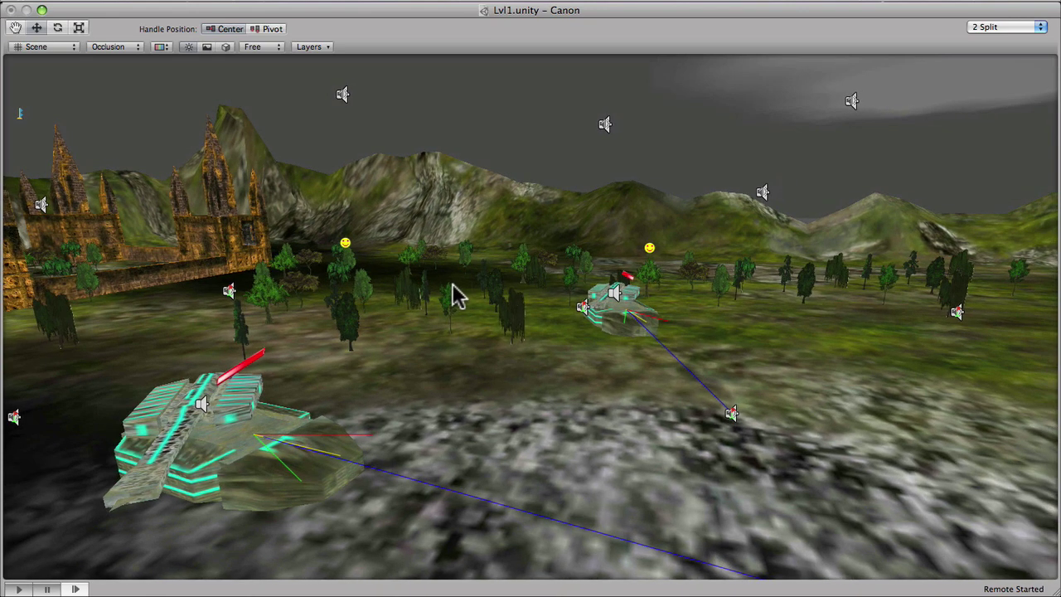
left_click_drag(300, 331, 239, 331, "alt")
Restore the split layout, resume then re-pause the game, and turn off the Stats overlay.
key("shift+space")
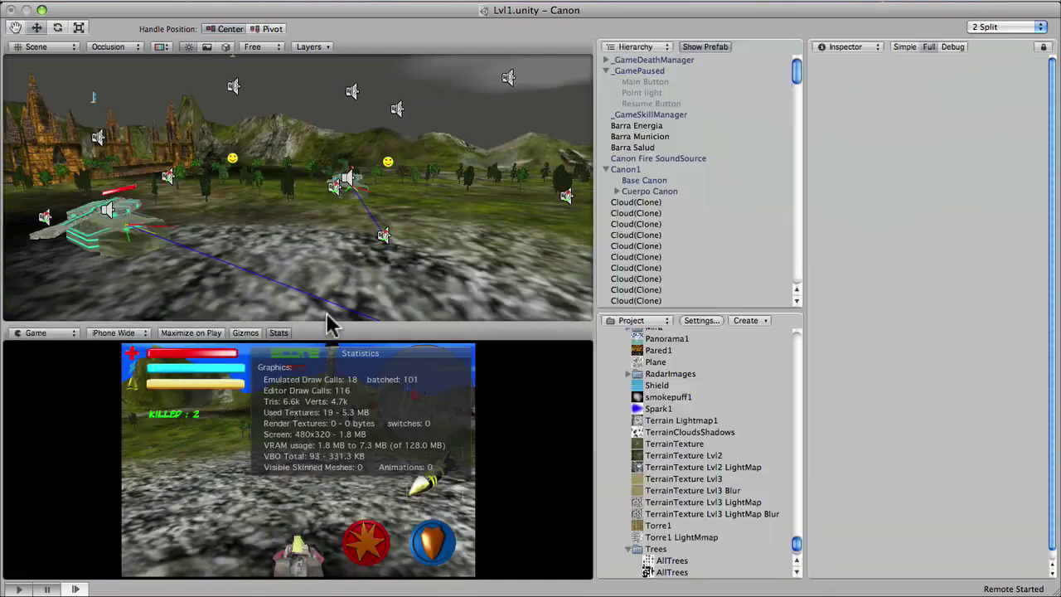
left_click_drag(323, 203, 332, 279, "alt")
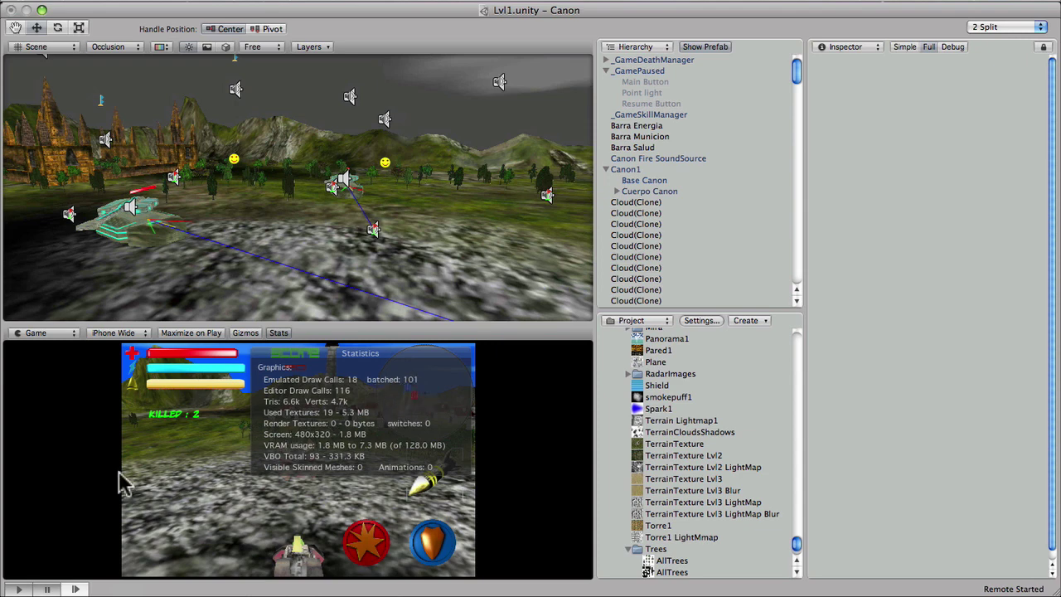
left_click(45, 589)
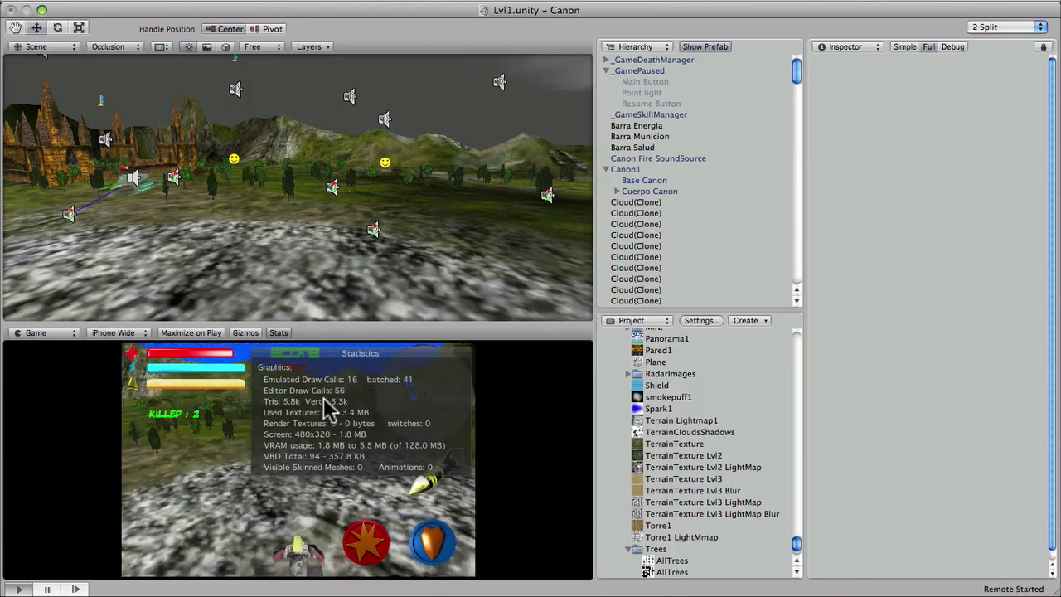
left_click(46, 587)
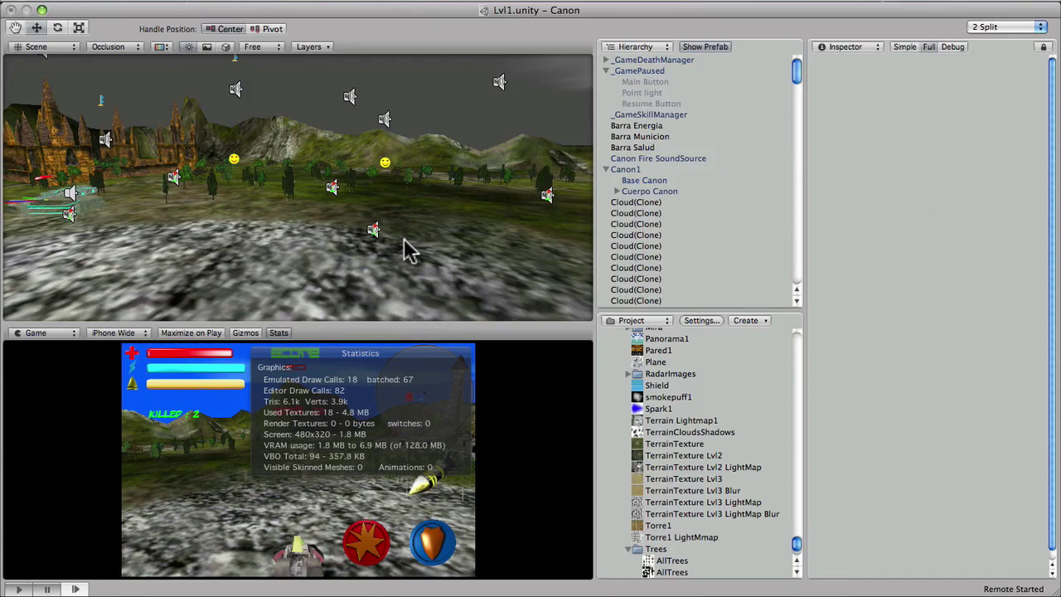
left_click(275, 333)
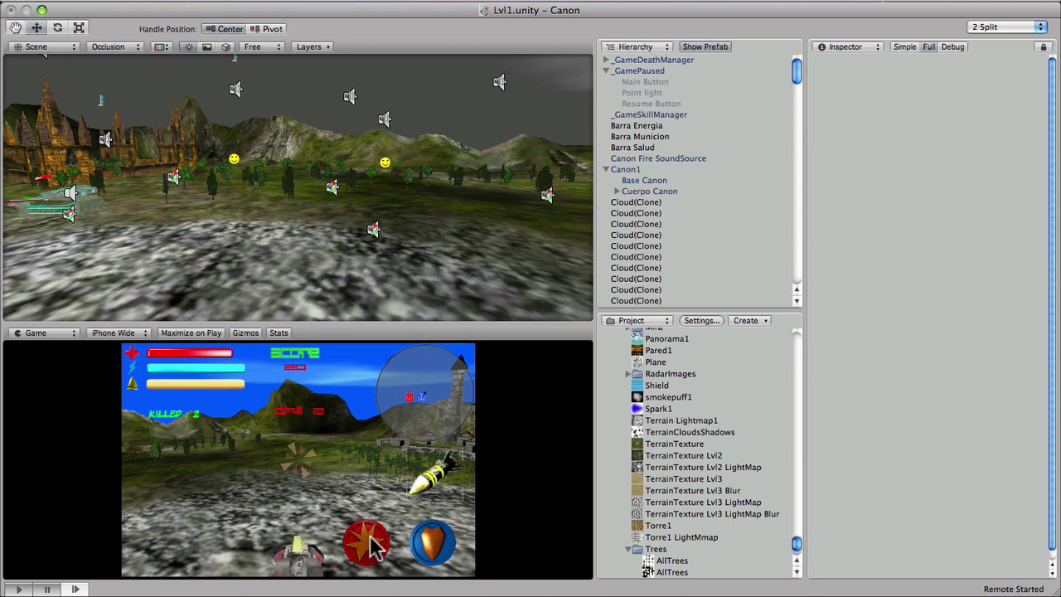
Select LeftJoystick under Input Controls and open its GUITexture Color picker.
scroll(636, 209, "down", 3)
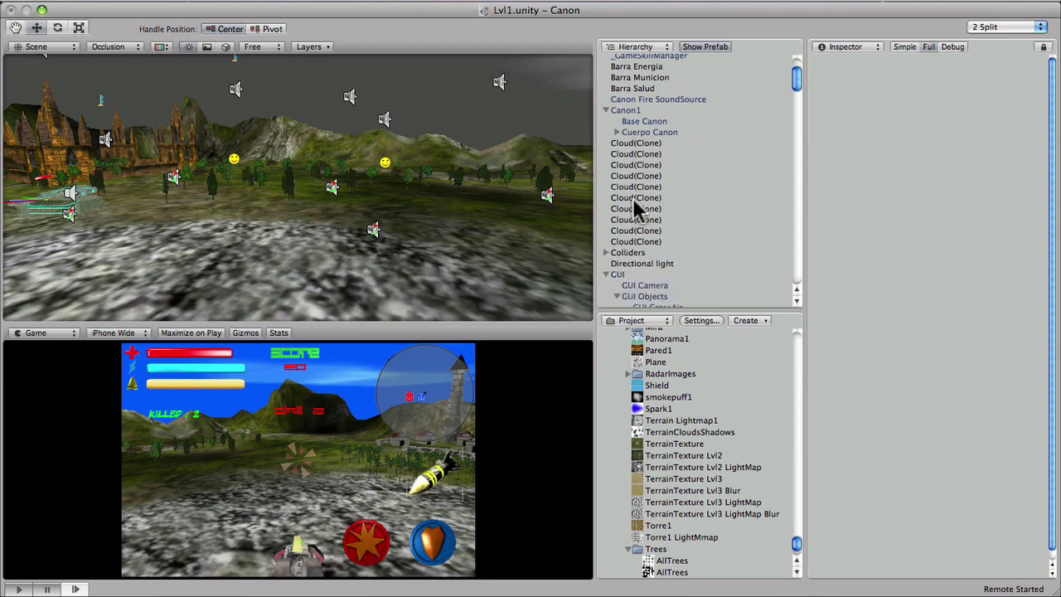
scroll(634, 203, "down", 5)
scroll(631, 207, "down", 5)
scroll(638, 182, "down", 2)
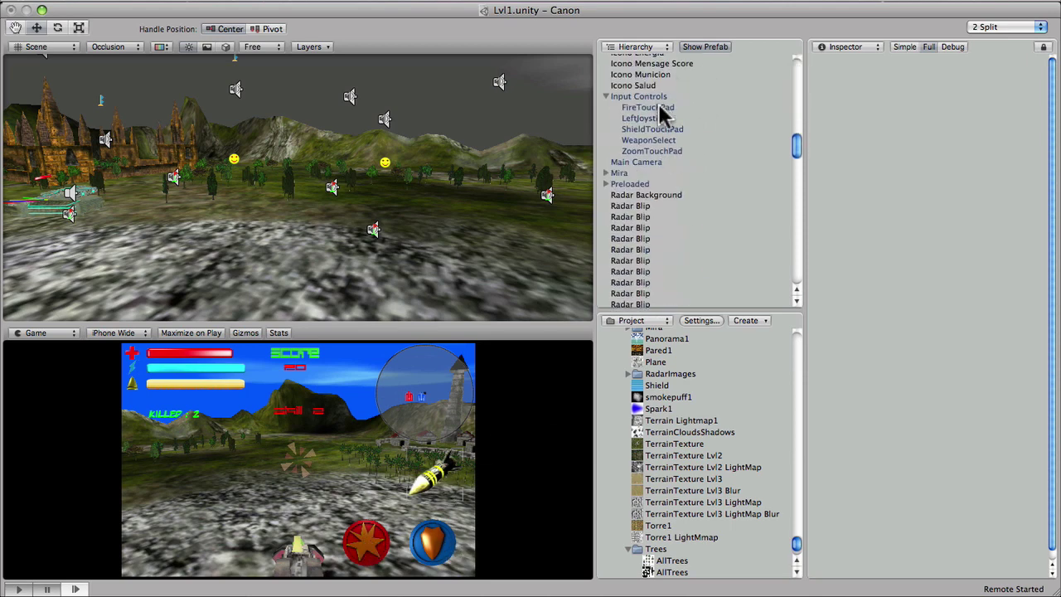
left_click(661, 107)
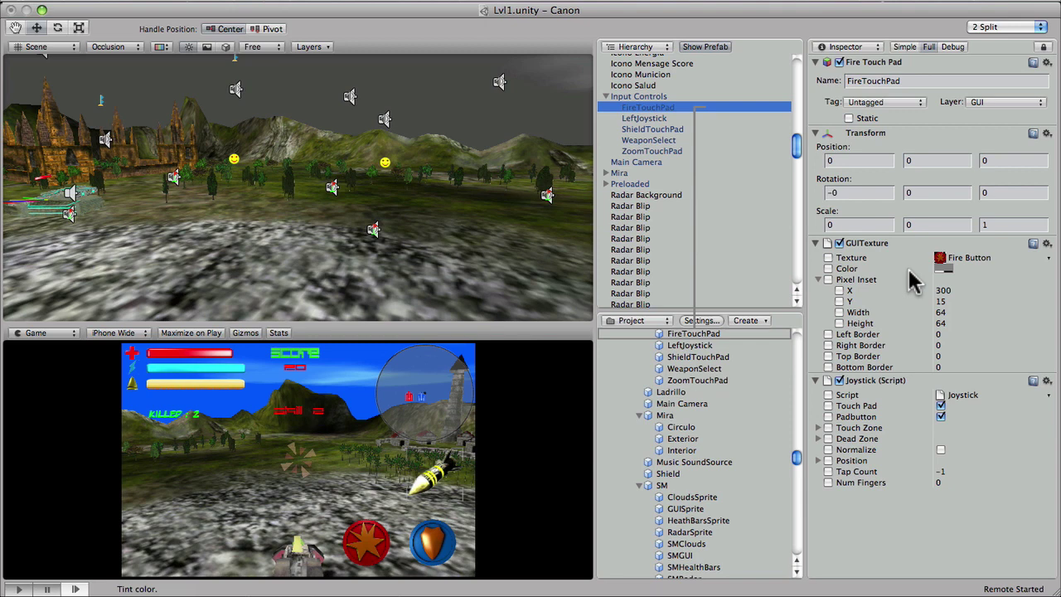
left_click(647, 120)
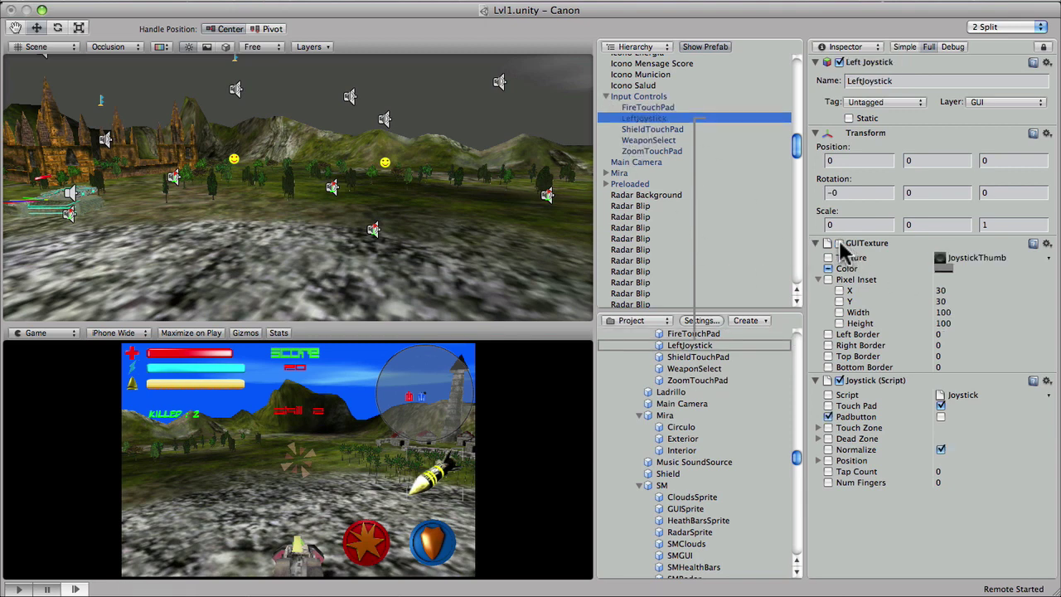
left_click(942, 267)
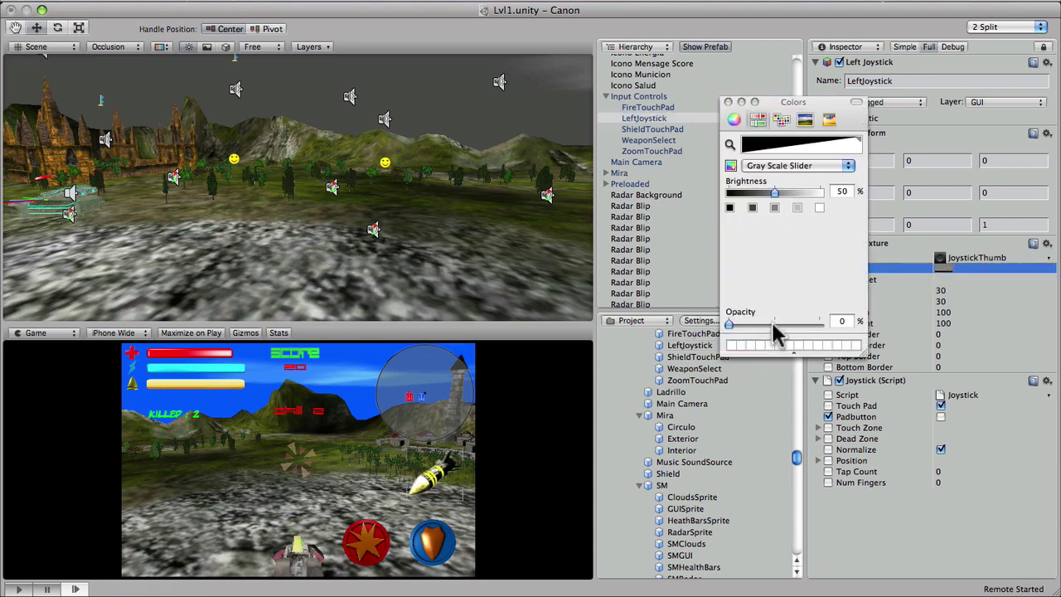
Set the LeftJoystick GUITexture color opacity to 49% and close the Colors picker.
left_click_drag(769, 325, 773, 323)
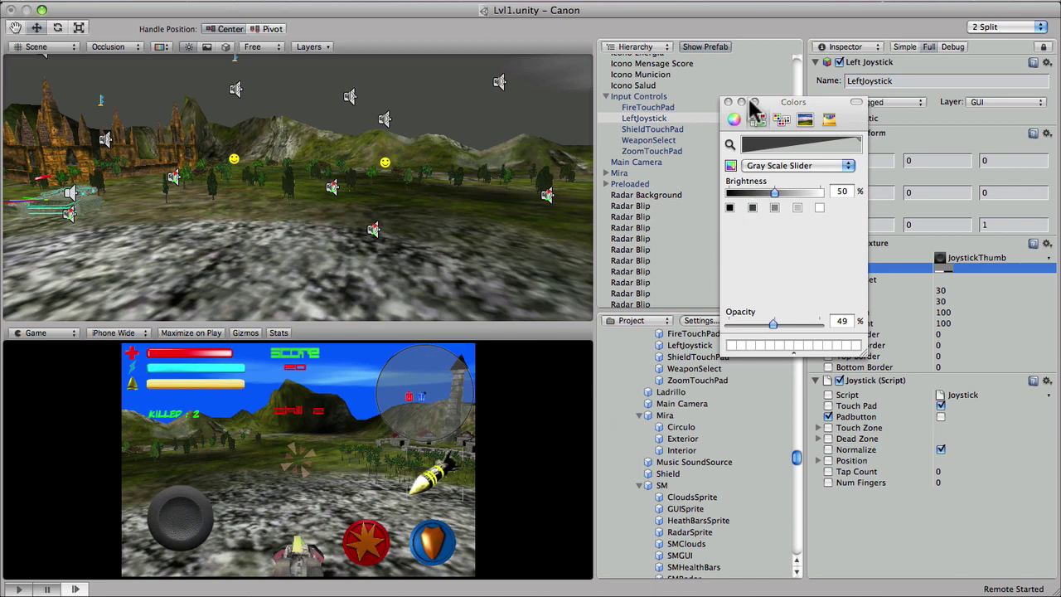
left_click(727, 102)
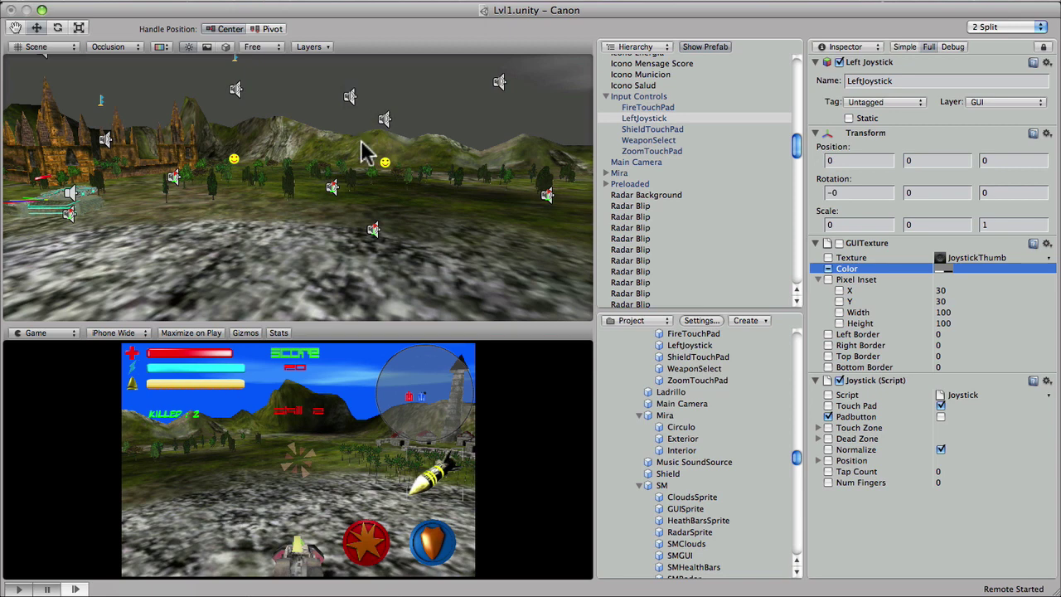
scroll(360, 142, "down", 2)
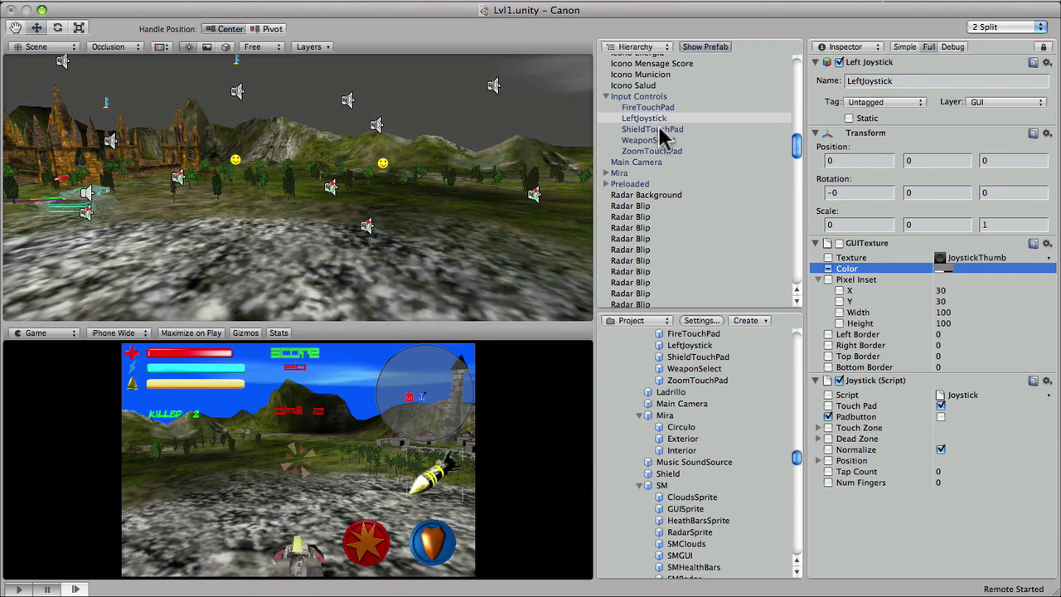
scroll(390, 164, "down", 1)
scroll(373, 163, "down", 1)
scroll(368, 162, "down", 2)
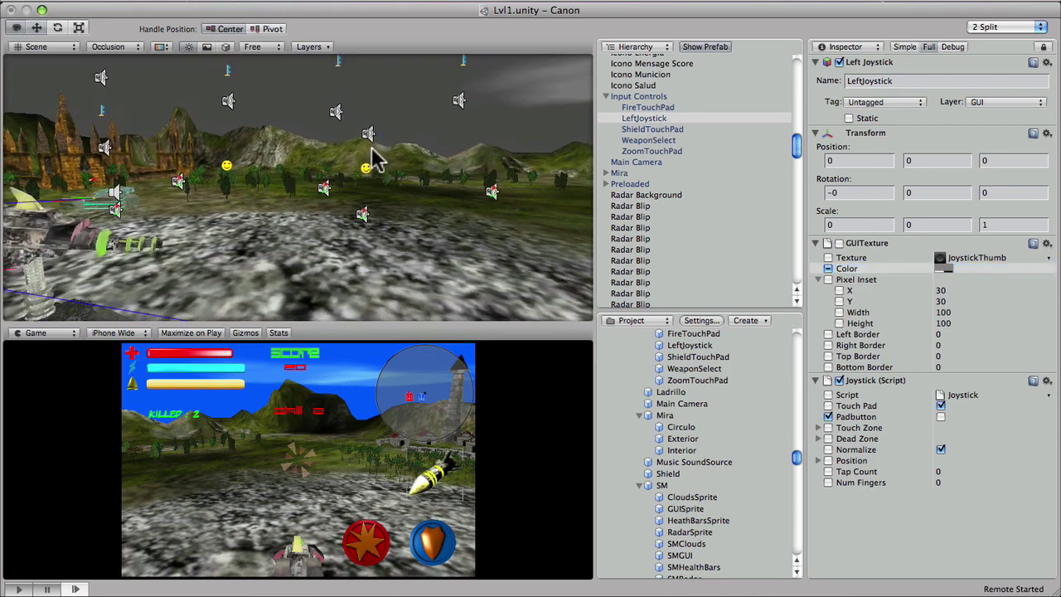
left_click_drag(373, 162, 568, 171, "alt")
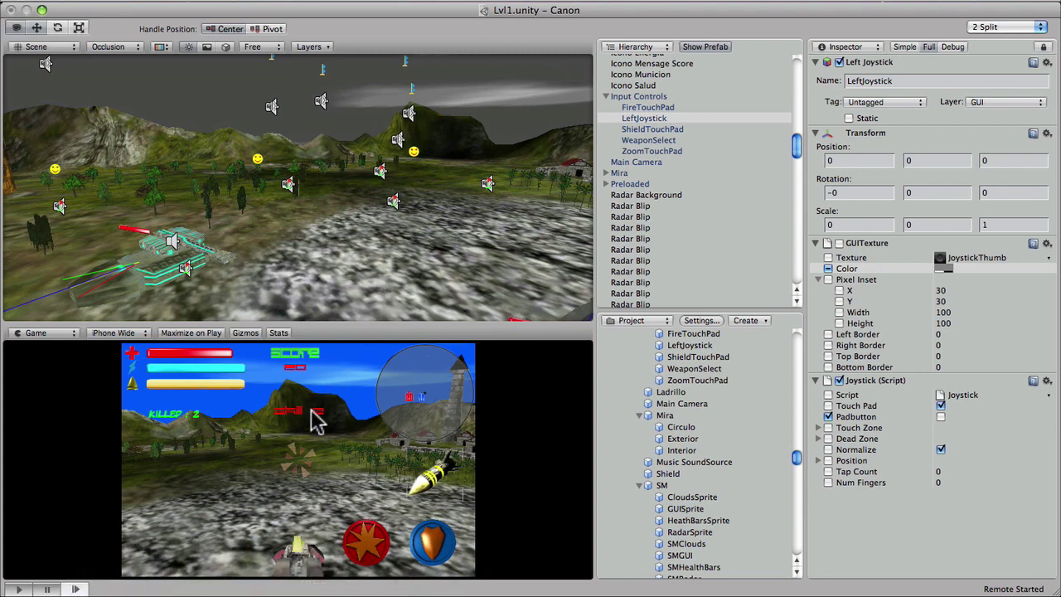
mouse_move(398, 243)
left_mouse_down("alt")
mouse_move(342, 235)
mouse_move(434, 248)
left_mouse_up("alt")
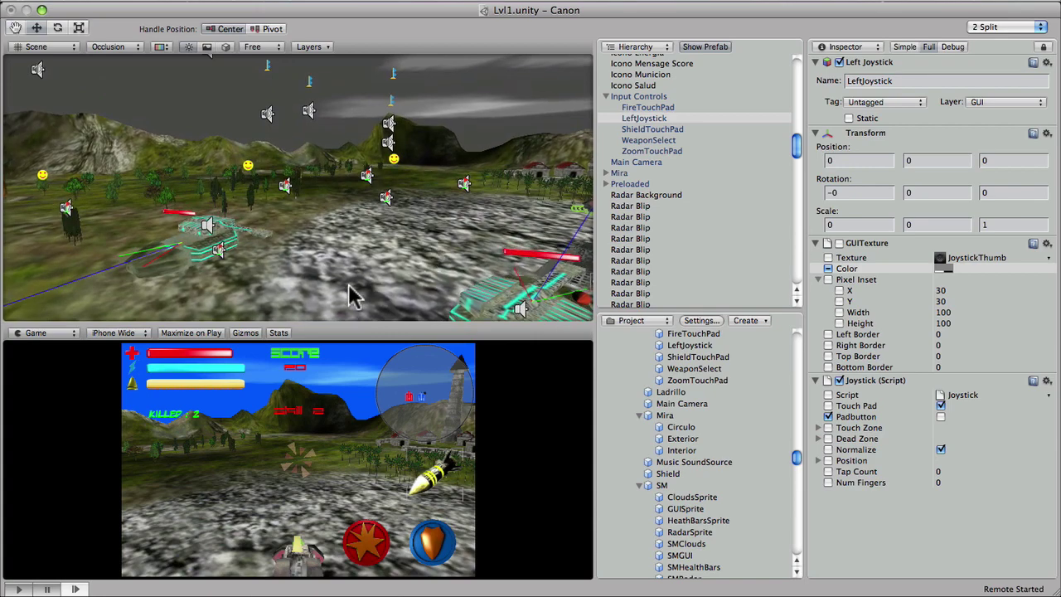